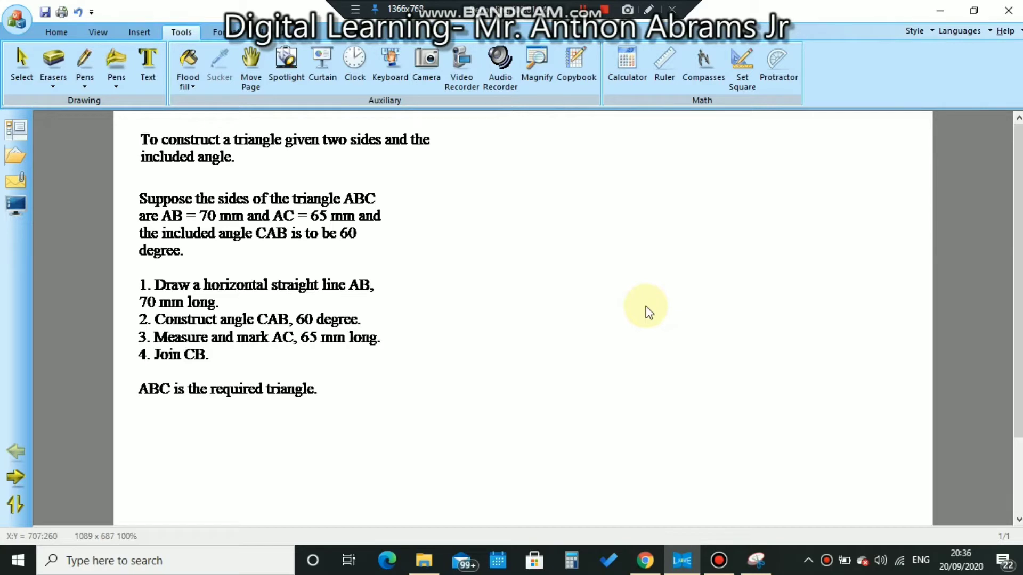
Place a ruler on the page and rotate it to horizontal just below the numbered steps.
click(663, 65)
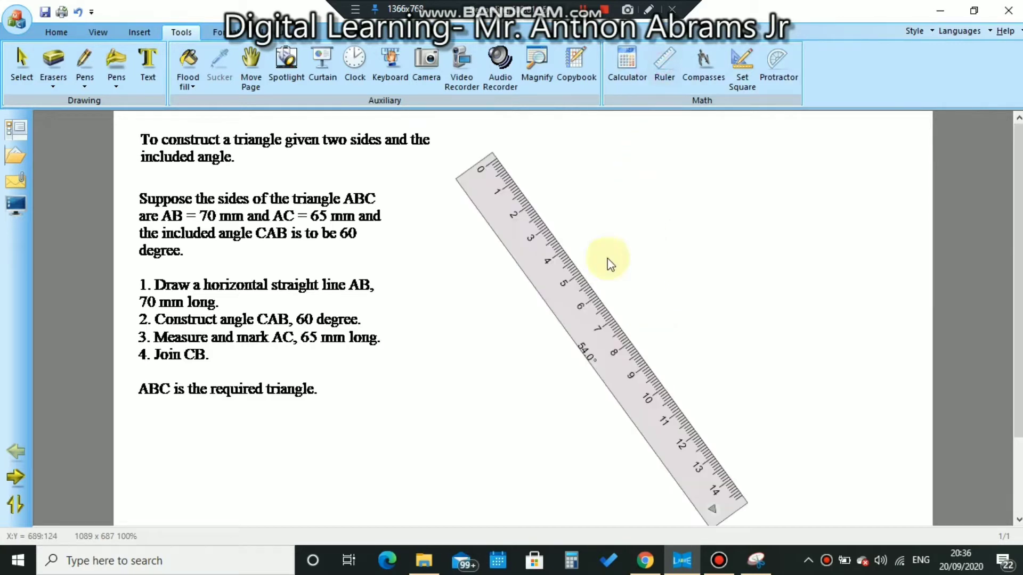
drag(495, 196, 327, 455)
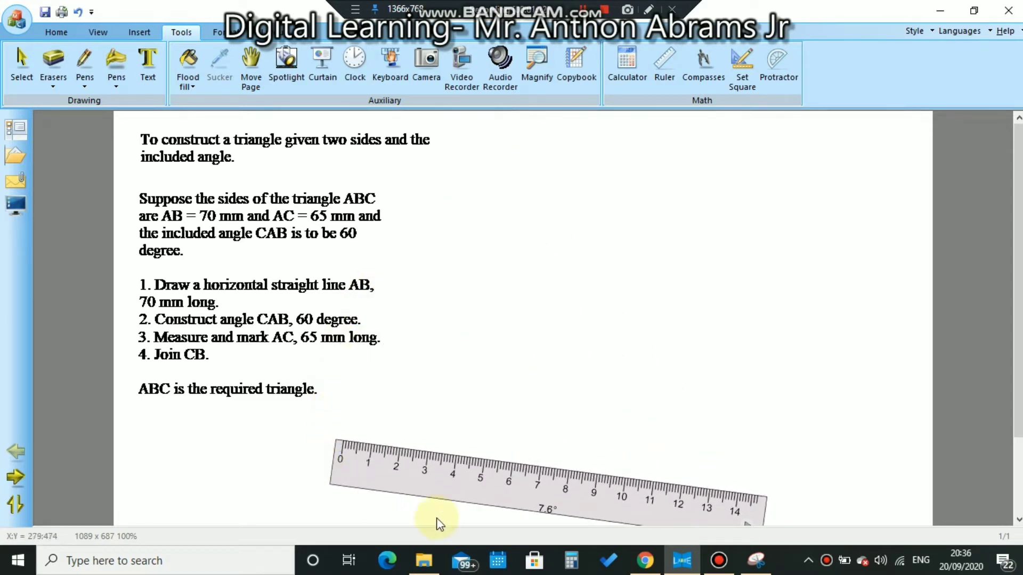
drag(457, 487, 481, 347)
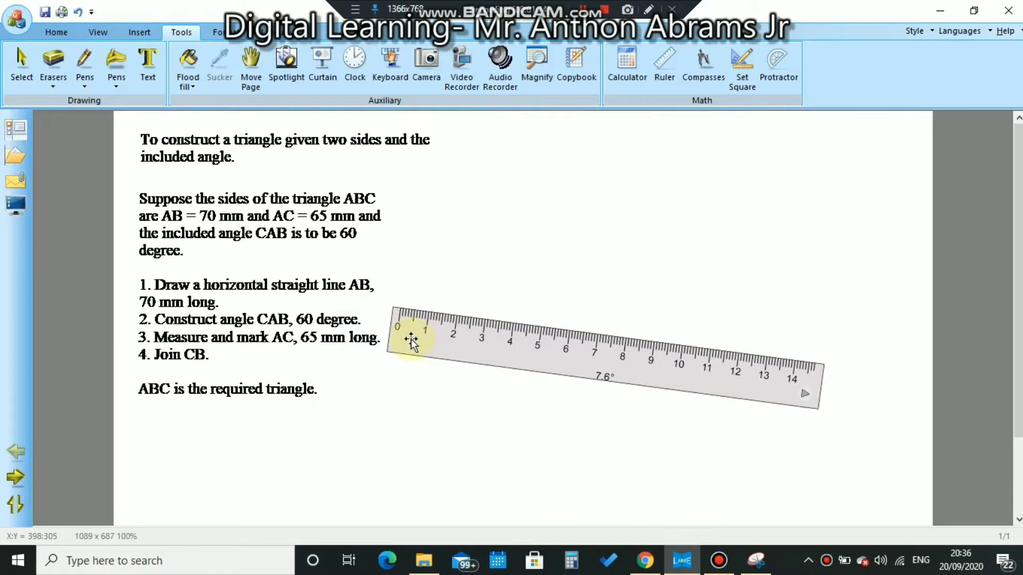
drag(420, 336, 426, 386)
drag(498, 401, 533, 482)
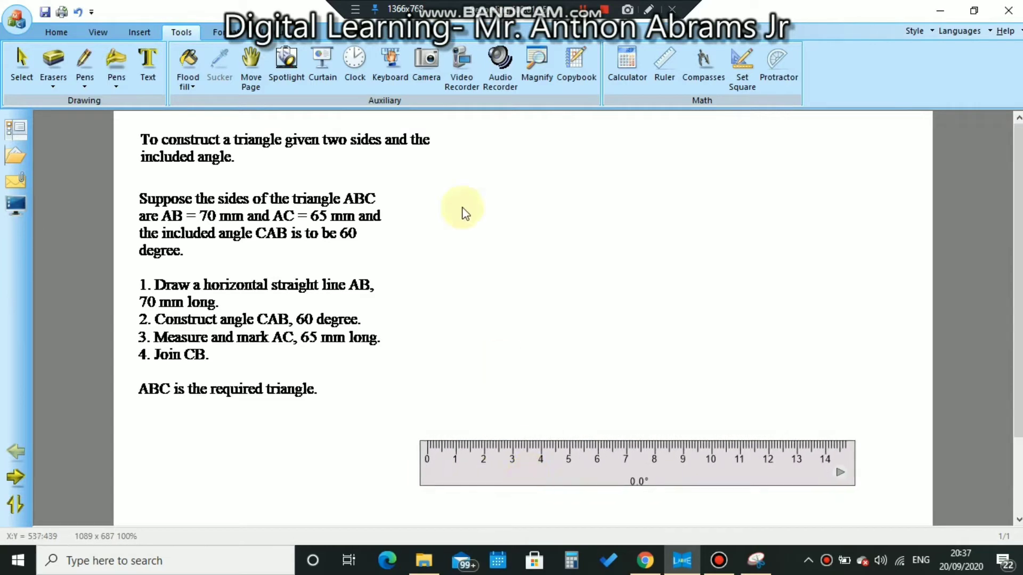
With a pen, draw a straight line about 14 cm long along the ruler's top edge.
click(85, 89)
click(88, 104)
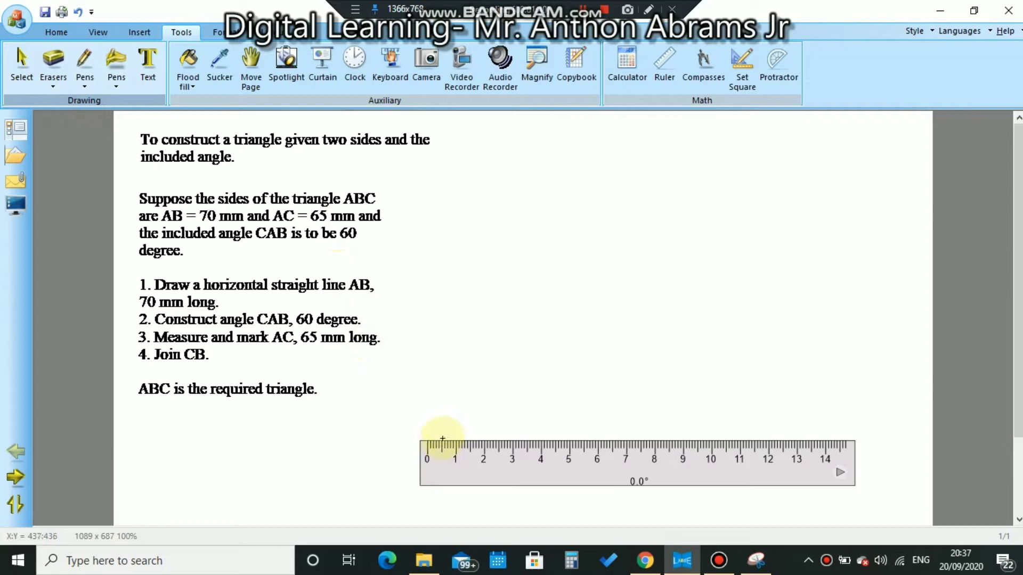
drag(445, 440, 830, 439)
mouse_move(527, 489)
mouse_down()
mouse_move(524, 500)
mouse_move(531, 495)
mouse_up()
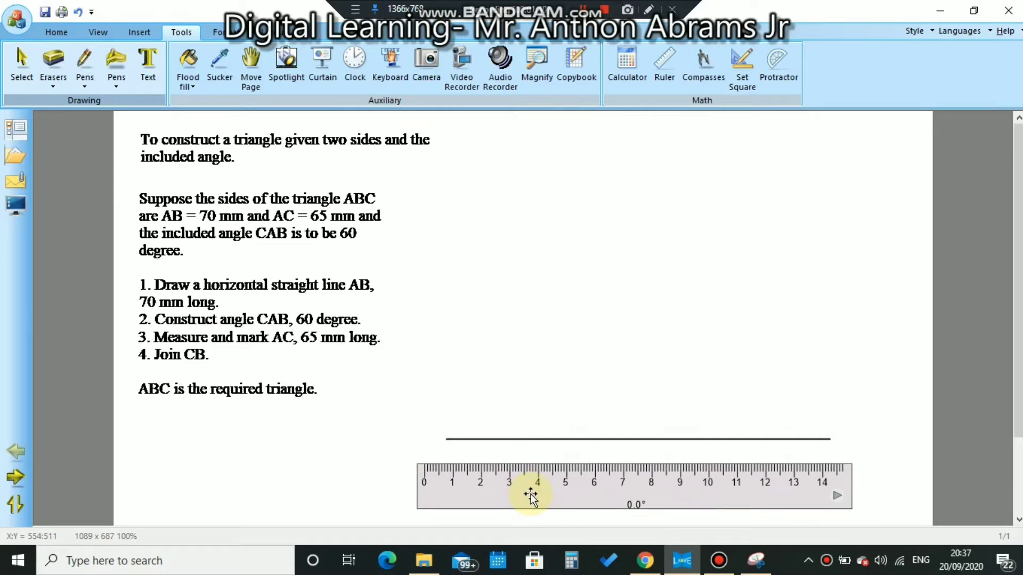
Set the compasses against the ruler and open them to 7 cm.
click(703, 70)
drag(785, 270, 490, 230)
mouse_move(507, 192)
mouse_down()
mouse_move(646, 273)
mouse_move(658, 302)
mouse_up()
mouse_move(552, 299)
mouse_down()
mouse_move(452, 407)
mouse_move(461, 421)
mouse_up()
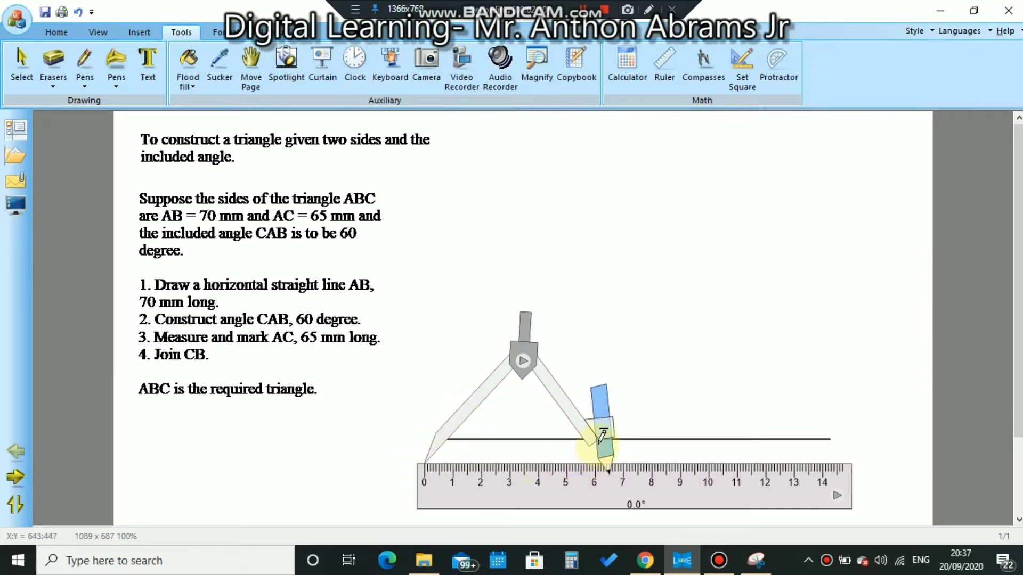
drag(559, 418, 602, 420)
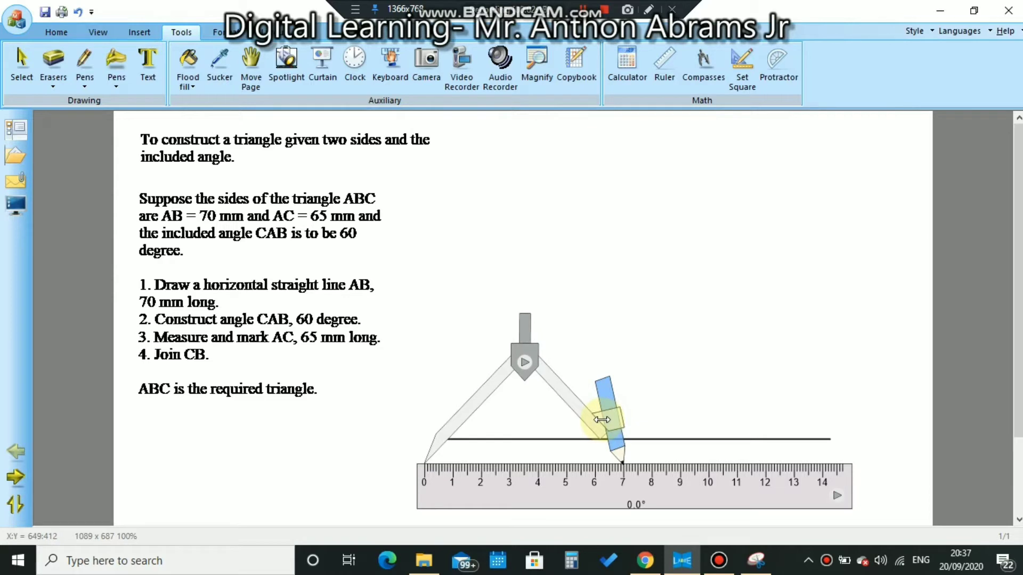
drag(475, 410, 518, 382)
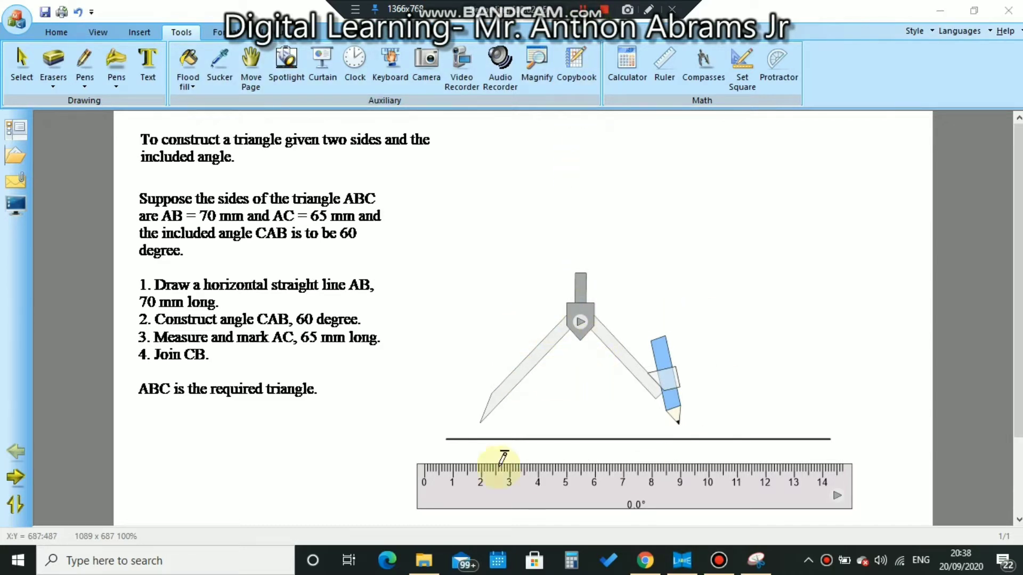
drag(524, 369, 555, 395)
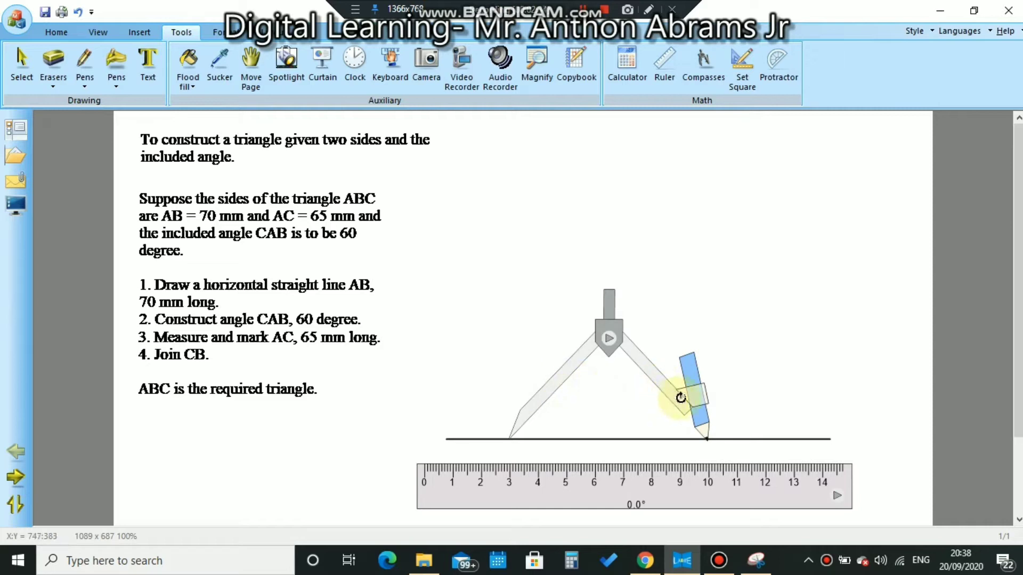
With the point at 10, swing the pencil to mark the line near 3, then move the compasses aside.
mouse_move(706, 412)
mouse_down()
mouse_move(704, 438)
mouse_move(701, 407)
mouse_up()
drag(521, 408, 729, 416)
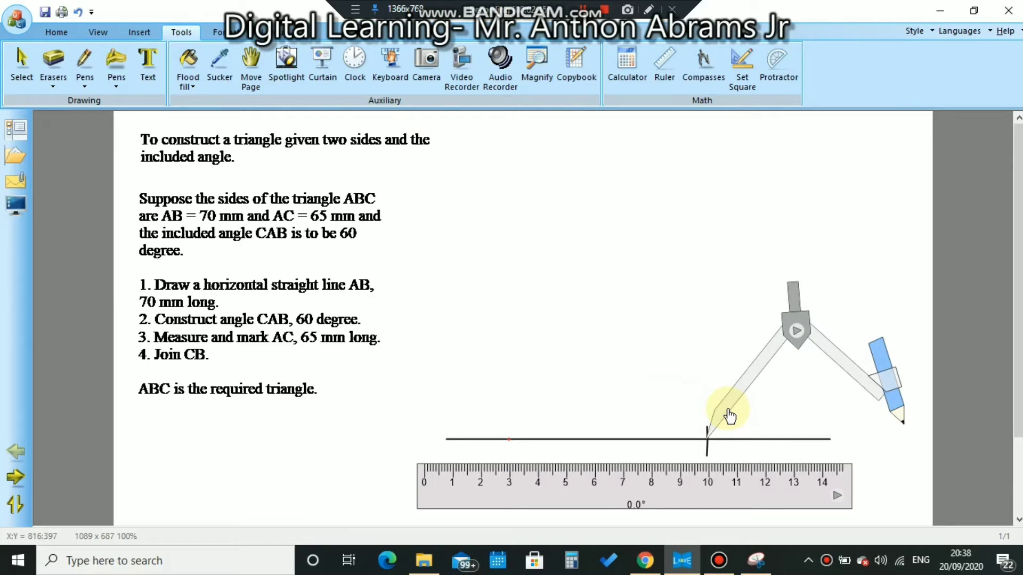
drag(729, 416, 729, 415)
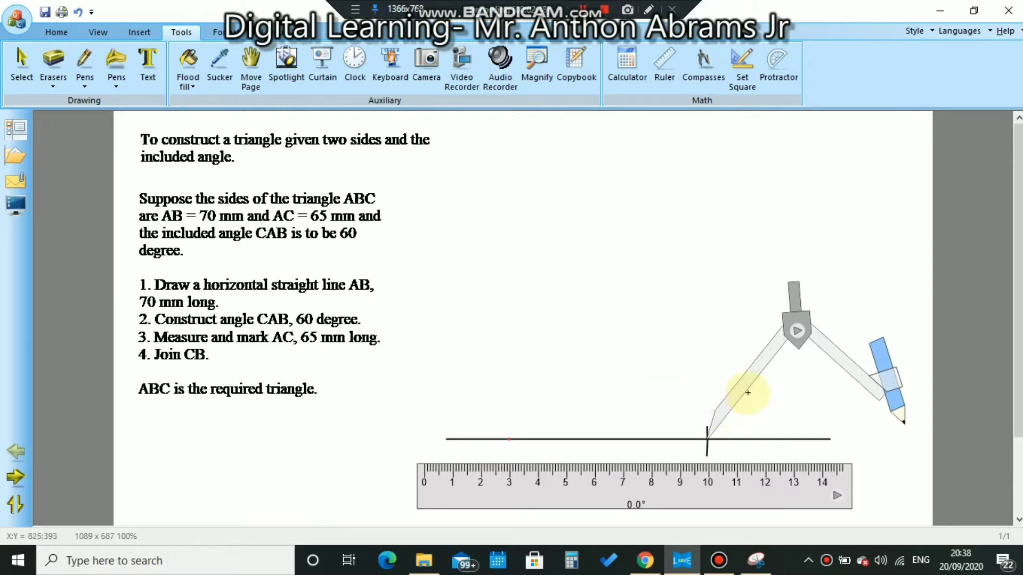
mouse_move(837, 358)
mouse_down()
mouse_move(662, 343)
mouse_move(584, 410)
mouse_move(576, 480)
mouse_move(514, 429)
mouse_move(520, 457)
mouse_up()
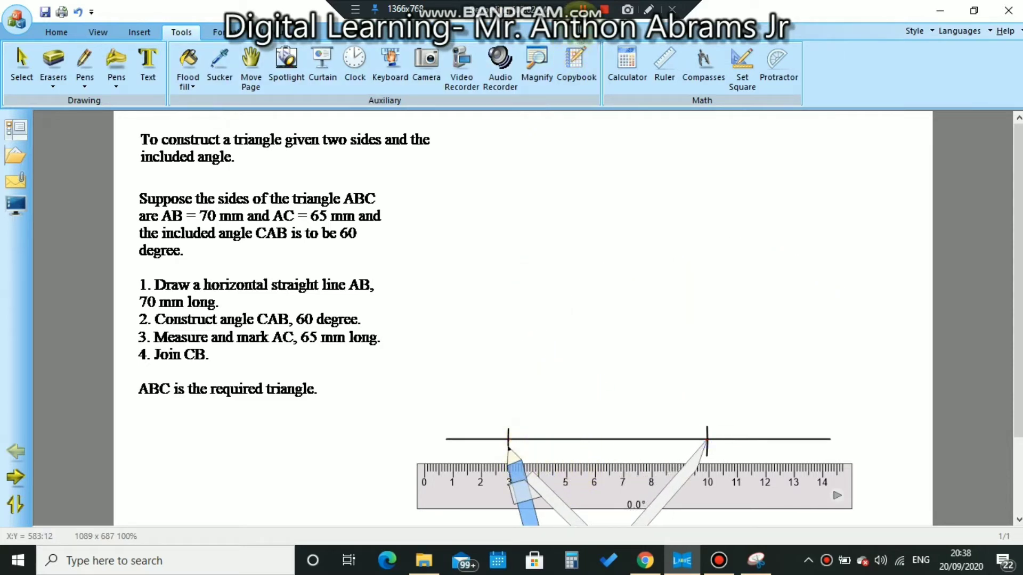
drag(670, 501, 676, 205)
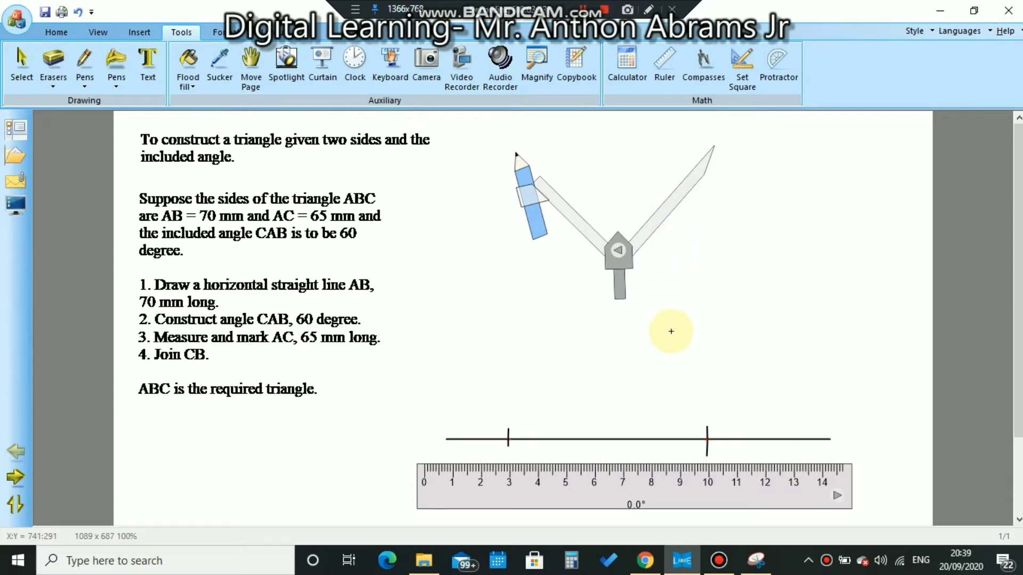
drag(554, 499, 546, 517)
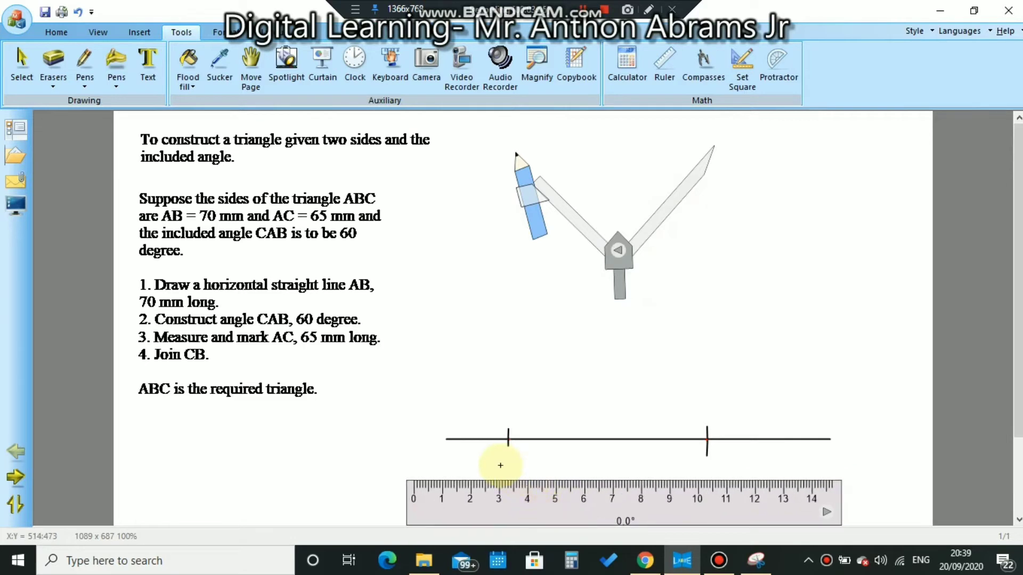
Add text labels A under the left mark and B under the right mark.
click(144, 70)
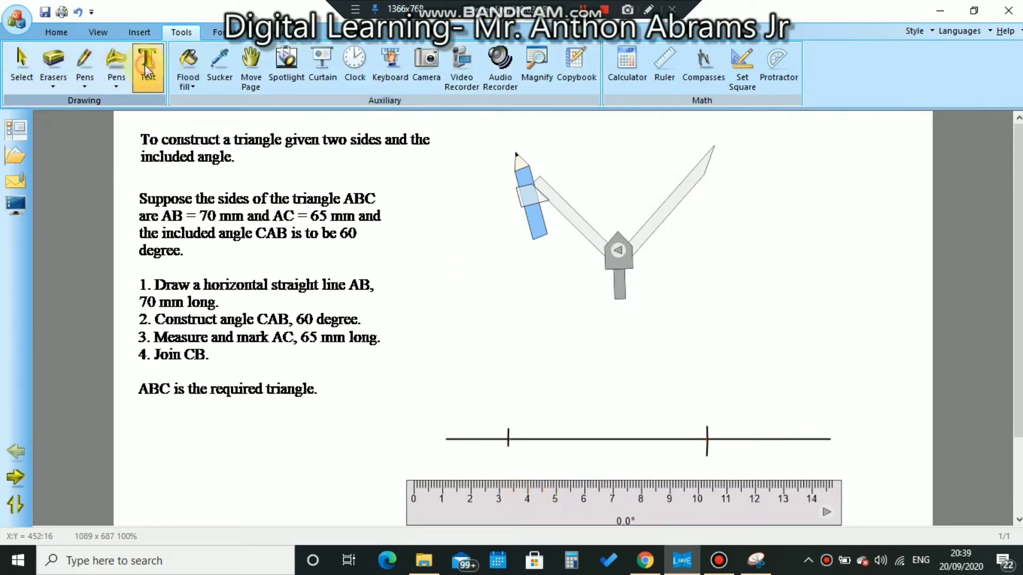
click(484, 459)
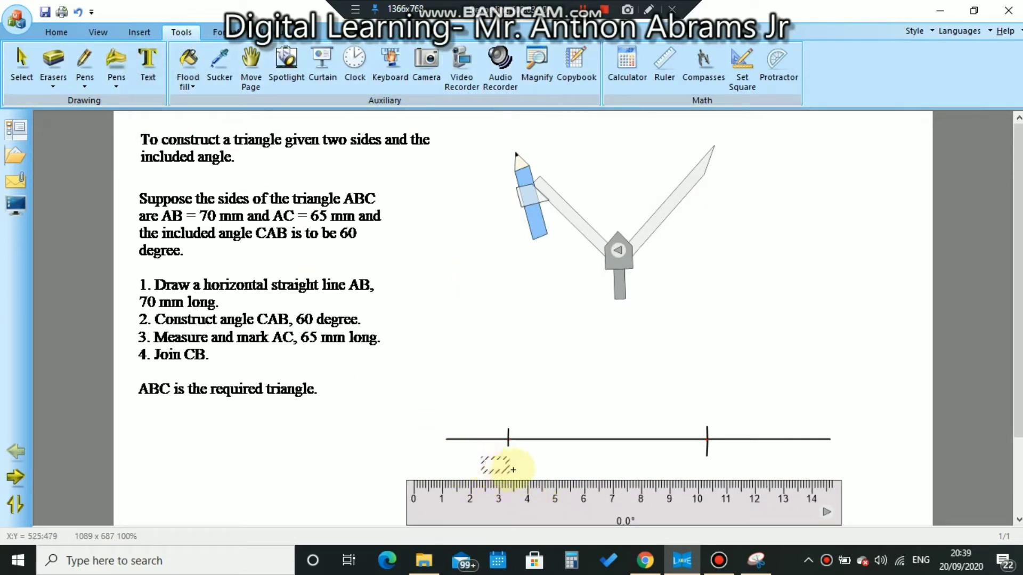
text(A)
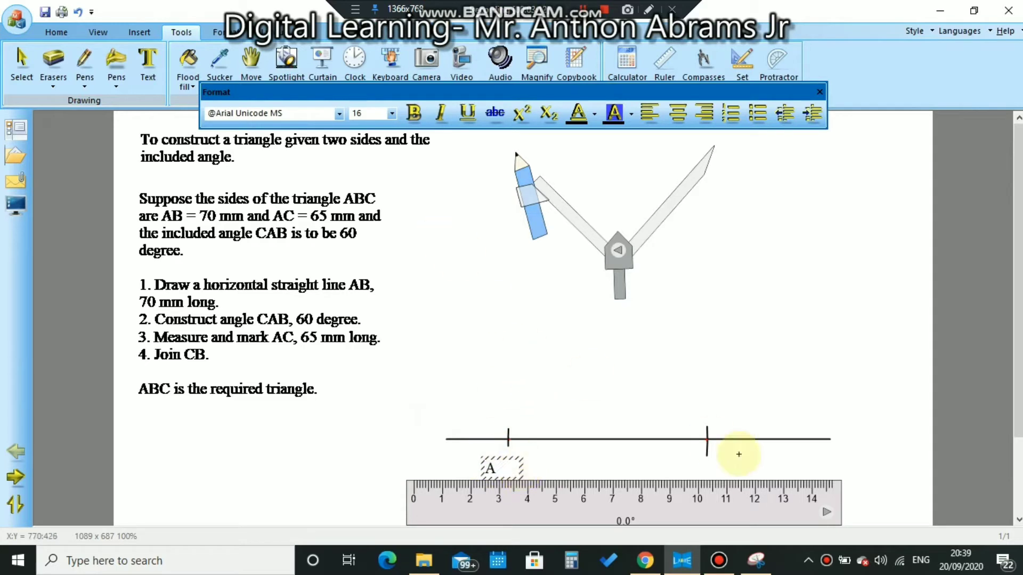
click(734, 456)
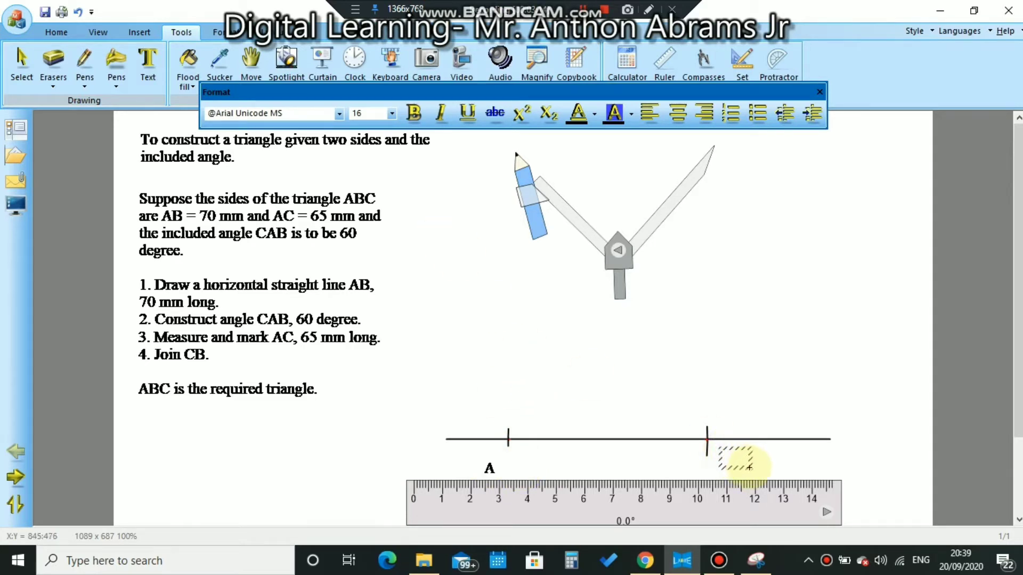
text(B)
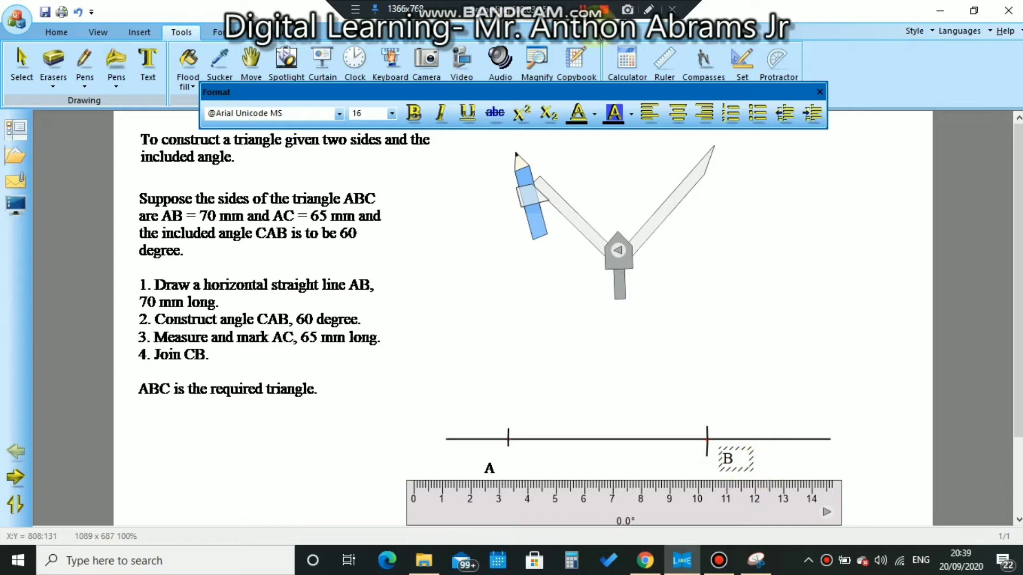
Remove the compasses from the page and switch back to a pen.
click(708, 60)
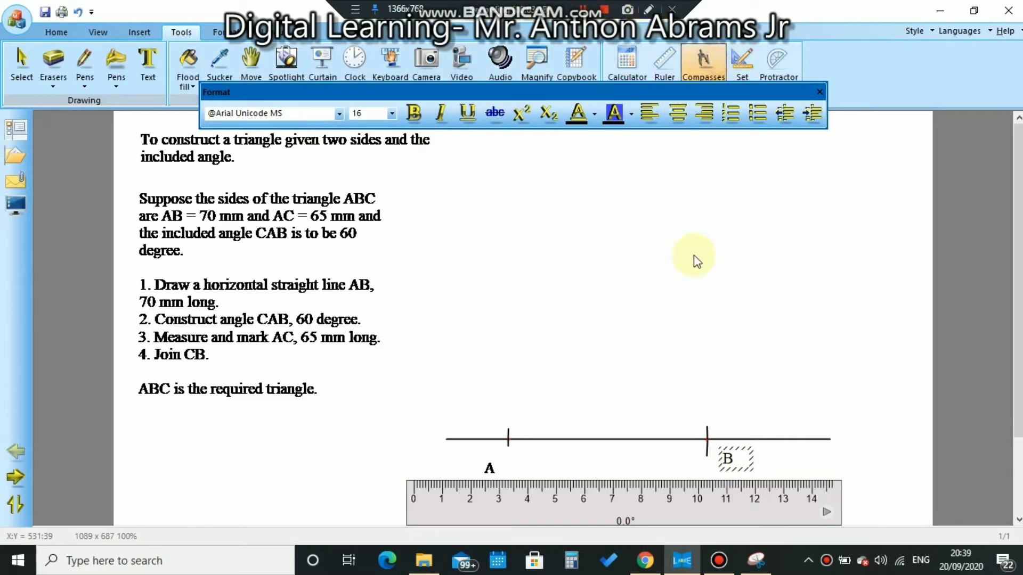
click(84, 61)
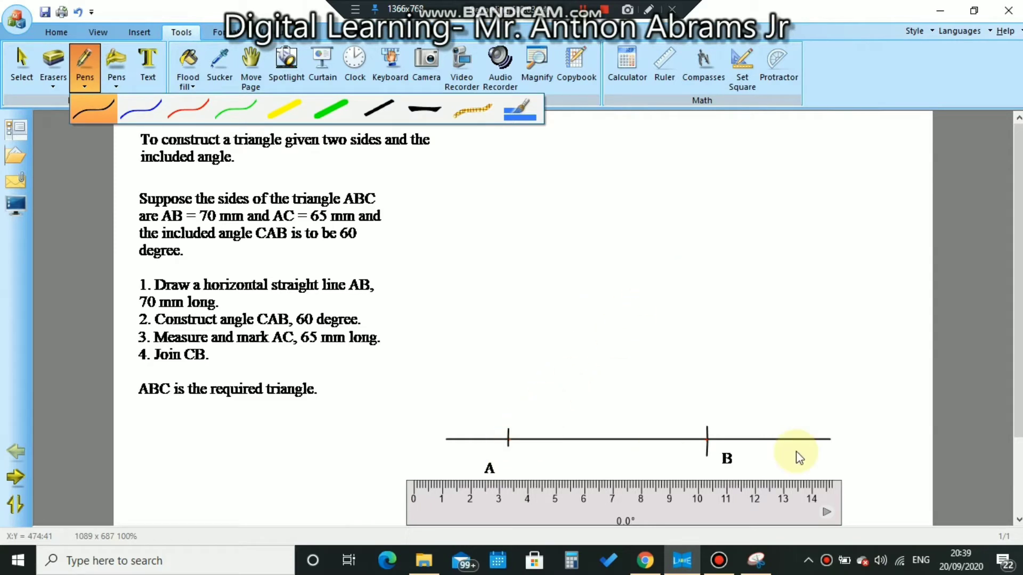
click(709, 65)
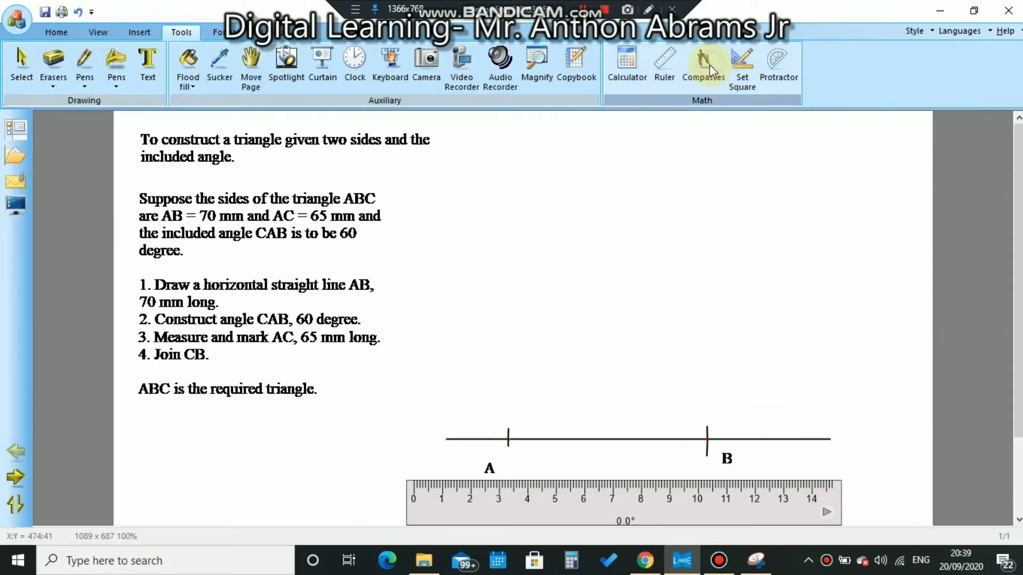
Bring back the compasses, delete the stray dotted circle, and set the needle on A, pencil on B.
click(713, 63)
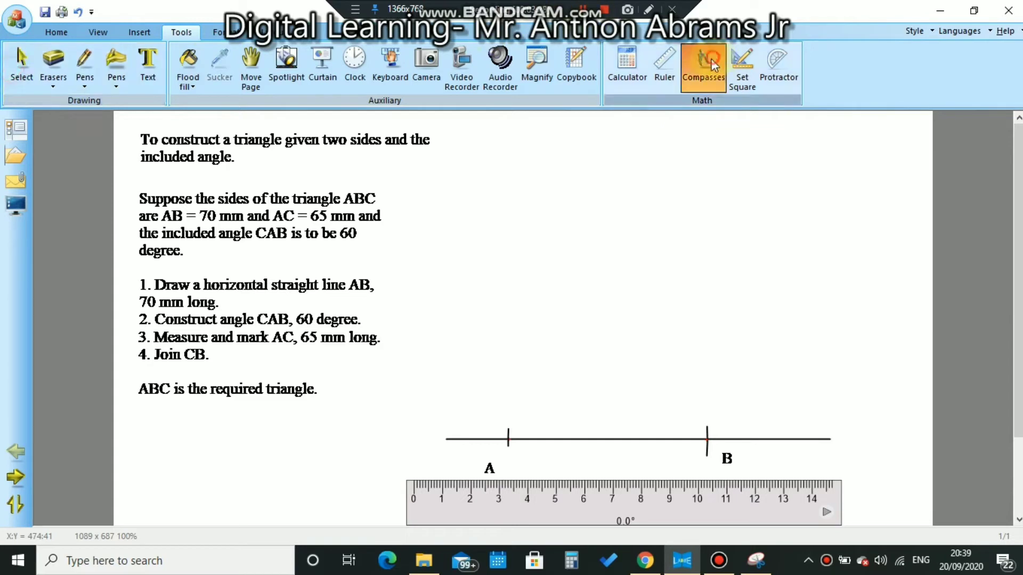
drag(684, 190, 576, 250)
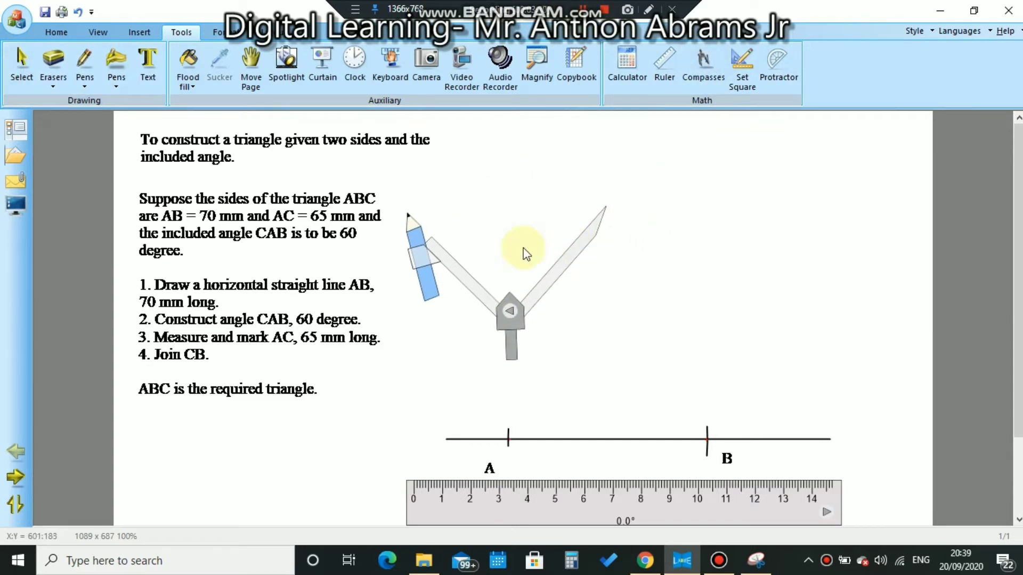
drag(449, 260, 685, 137)
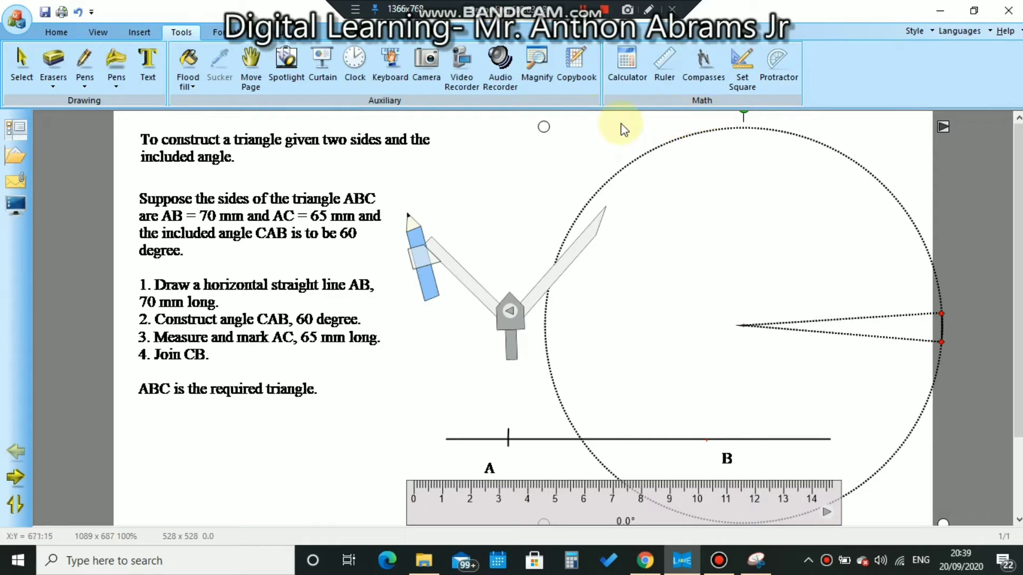
drag(544, 129, 739, 266)
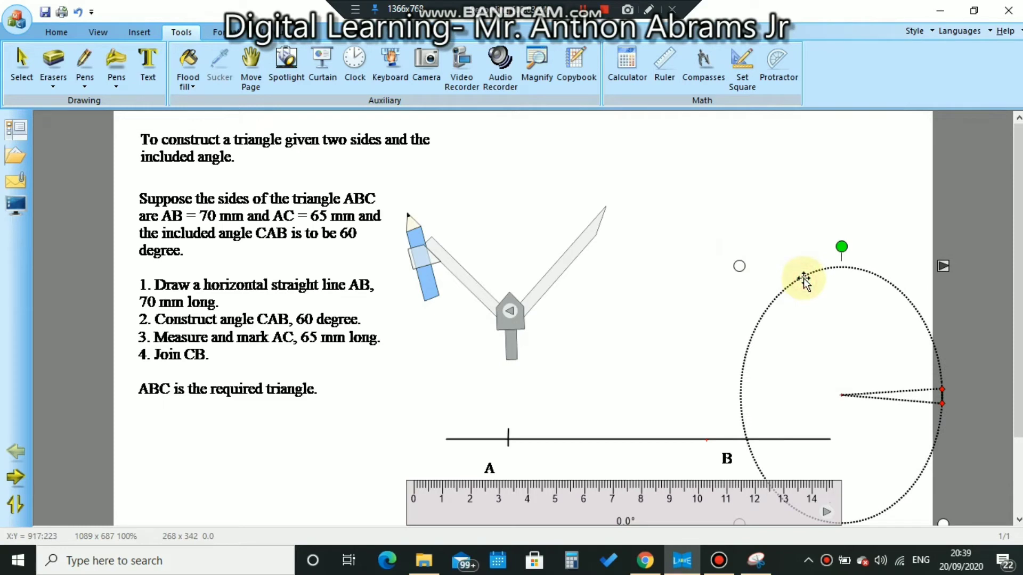
key(Delete)
drag(456, 264, 550, 402)
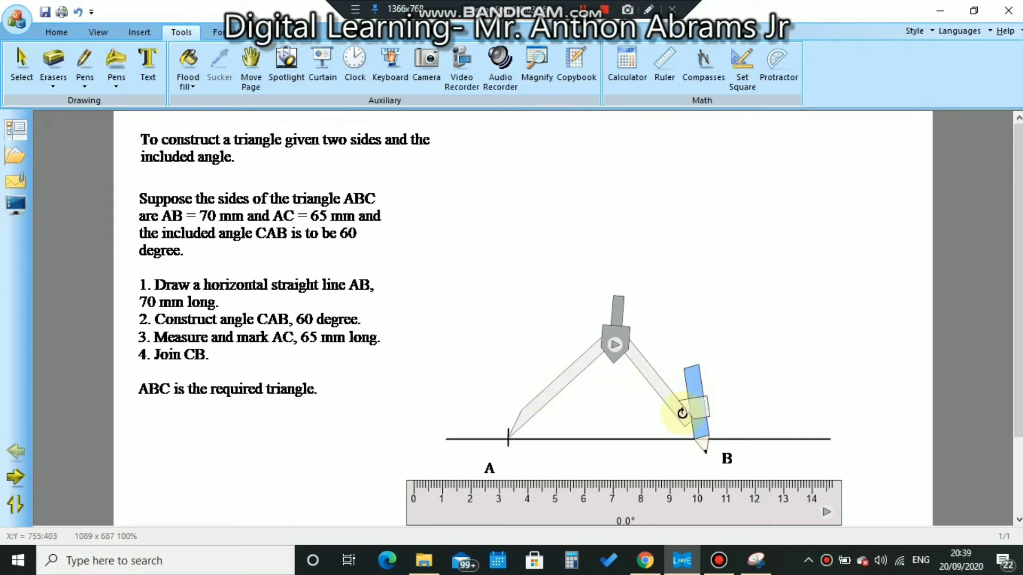
Draw an arc centred on A across AB, then stand the compasses upright at that crossing.
drag(705, 420, 700, 384)
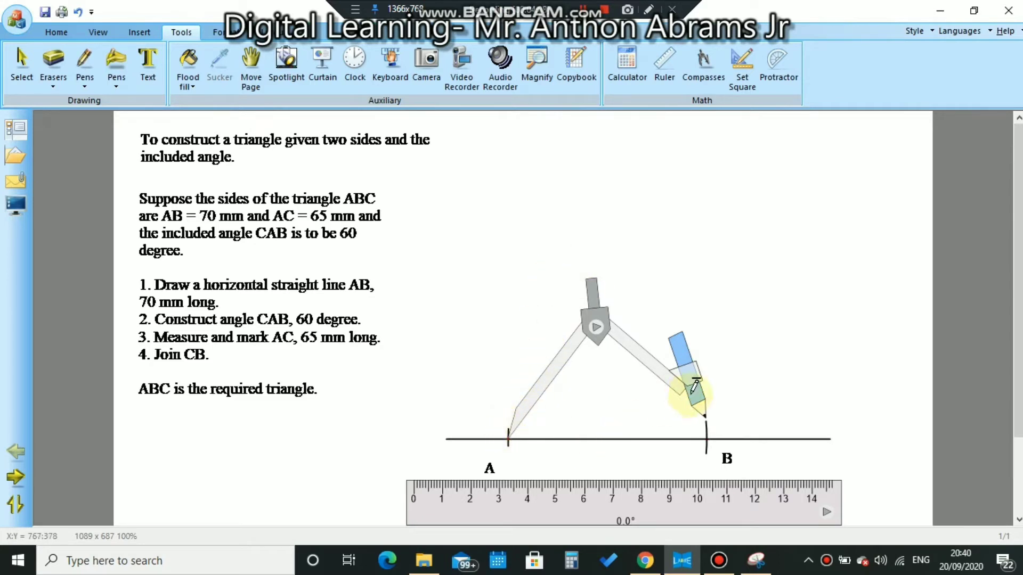
mouse_move(662, 378)
mouse_down()
mouse_move(632, 381)
mouse_move(641, 391)
mouse_move(660, 383)
mouse_move(631, 388)
mouse_move(639, 405)
mouse_move(598, 399)
mouse_move(607, 421)
mouse_move(607, 384)
mouse_move(496, 291)
mouse_move(453, 355)
mouse_move(434, 355)
mouse_up()
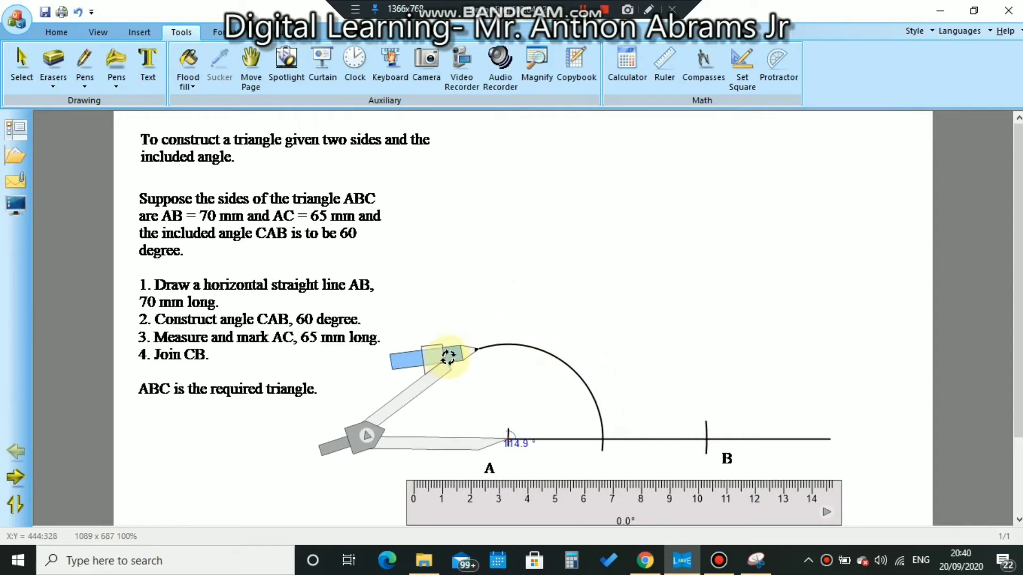
drag(431, 453, 521, 454)
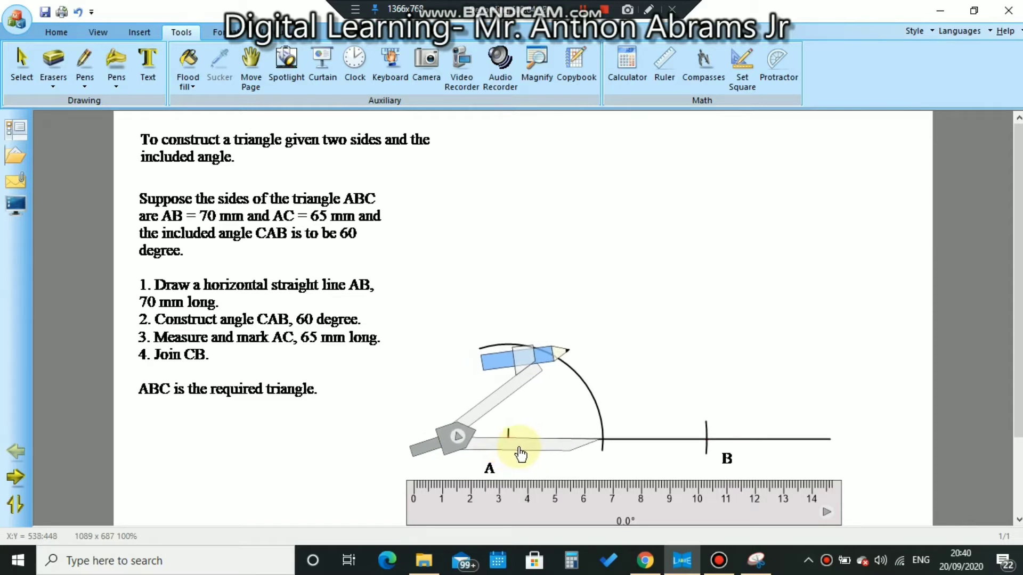
mouse_move(543, 359)
mouse_down()
mouse_move(616, 365)
mouse_move(600, 390)
mouse_up()
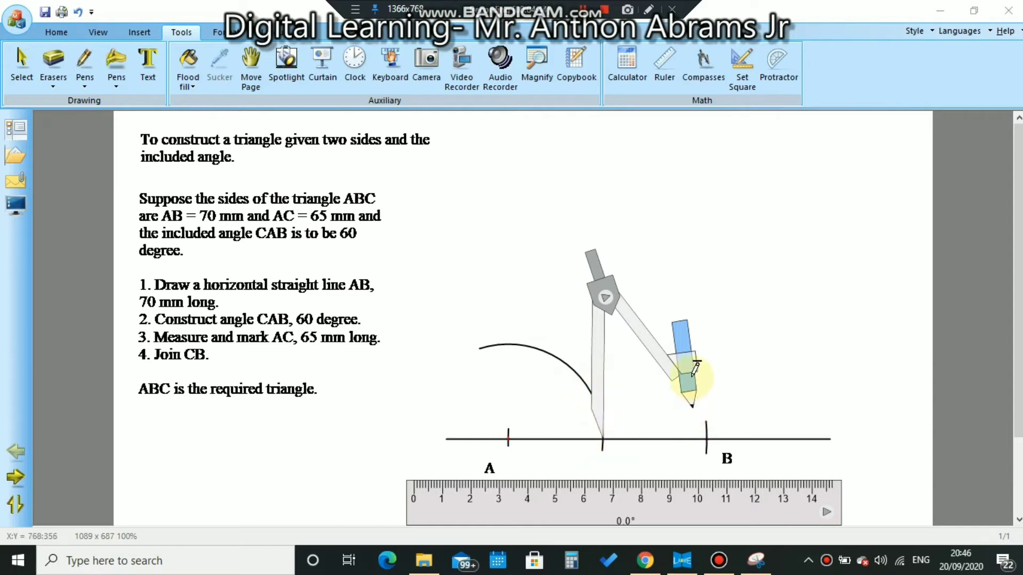
Swing a second arc from the AB crossing so it cuts the first arc.
mouse_move(659, 354)
mouse_down()
mouse_move(571, 324)
mouse_move(531, 263)
mouse_move(512, 338)
mouse_up()
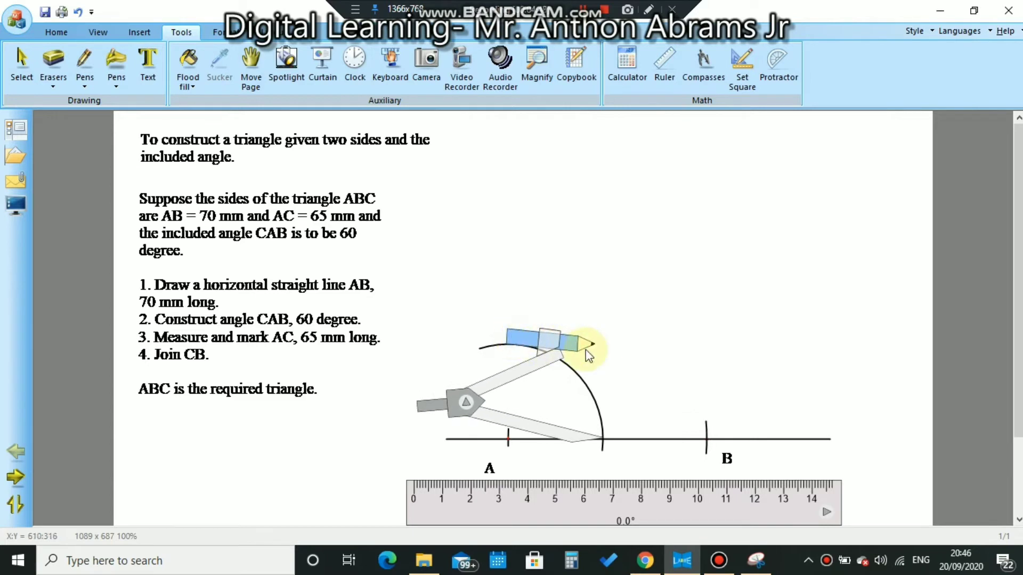
drag(584, 335, 521, 367)
mouse_move(531, 475)
mouse_down()
mouse_move(746, 293)
mouse_move(835, 261)
mouse_up()
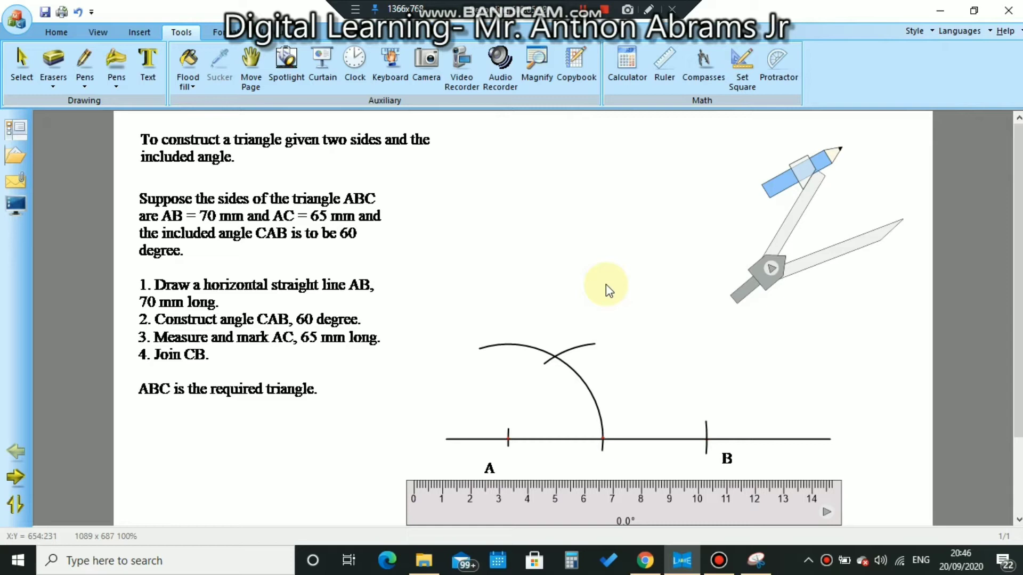
Open the compasses to 65 mm on the ruler and swing an arc about A above the crossing arcs.
mouse_move(819, 261)
mouse_down()
mouse_move(637, 273)
mouse_move(609, 217)
mouse_move(660, 182)
mouse_move(744, 197)
mouse_move(456, 292)
mouse_move(415, 431)
mouse_move(426, 430)
mouse_up()
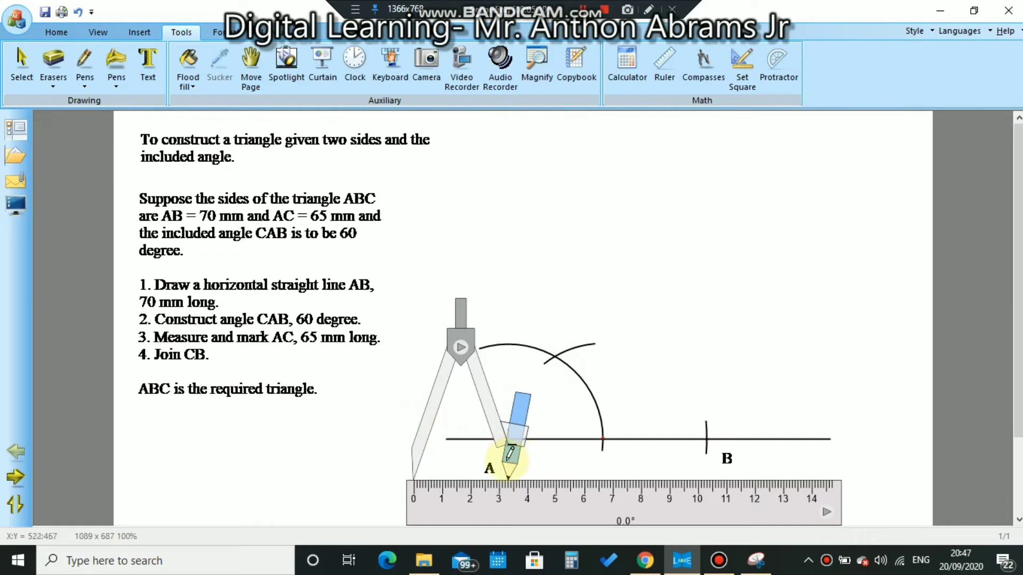
drag(507, 434, 552, 440)
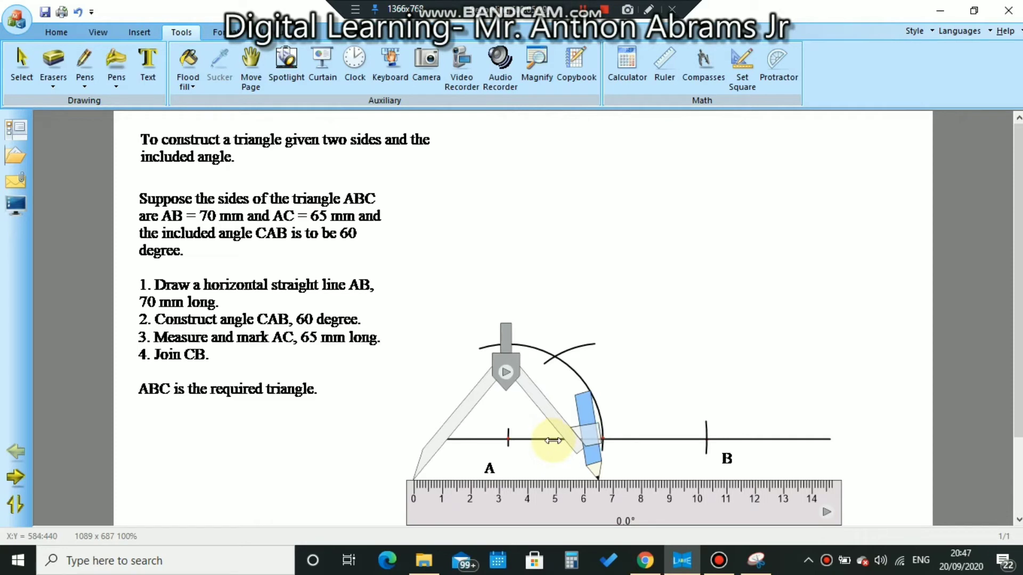
drag(455, 429, 549, 392)
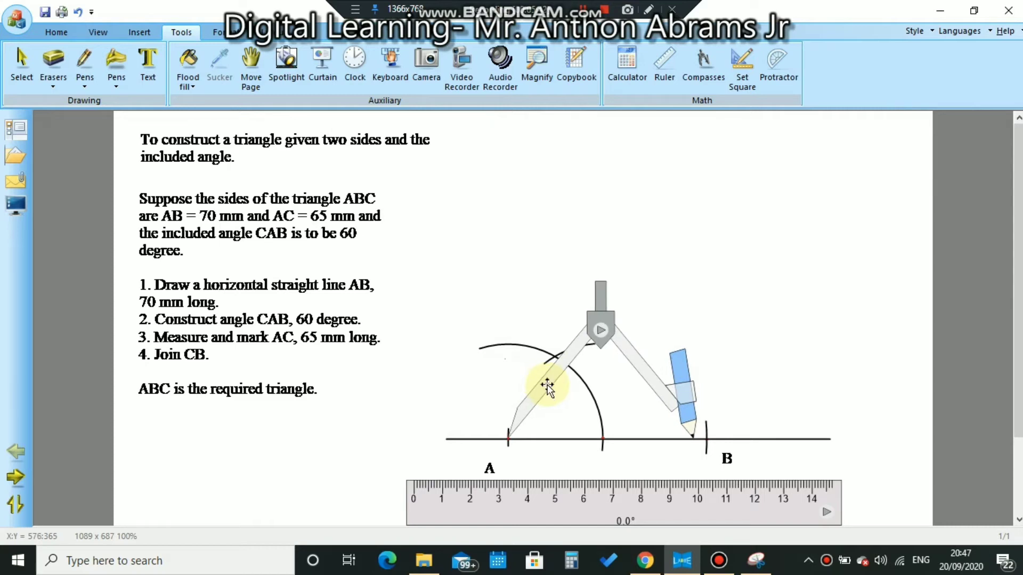
mouse_move(655, 377)
mouse_down()
mouse_move(621, 296)
mouse_move(529, 256)
mouse_move(502, 256)
mouse_move(555, 263)
mouse_move(593, 303)
mouse_move(548, 267)
mouse_move(521, 269)
mouse_move(591, 312)
mouse_up()
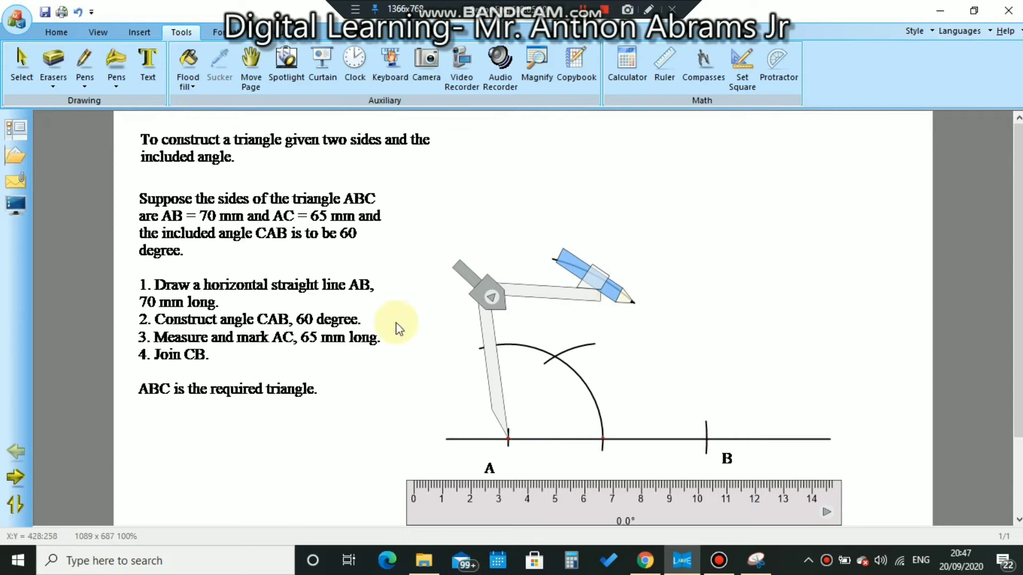
Remove the compasses and turn the ruler to 60° from AB with its zero at A.
click(708, 69)
drag(789, 502, 624, 183)
drag(552, 307, 609, 343)
mouse_move(699, 179)
mouse_down()
mouse_move(685, 171)
mouse_move(684, 179)
mouse_up()
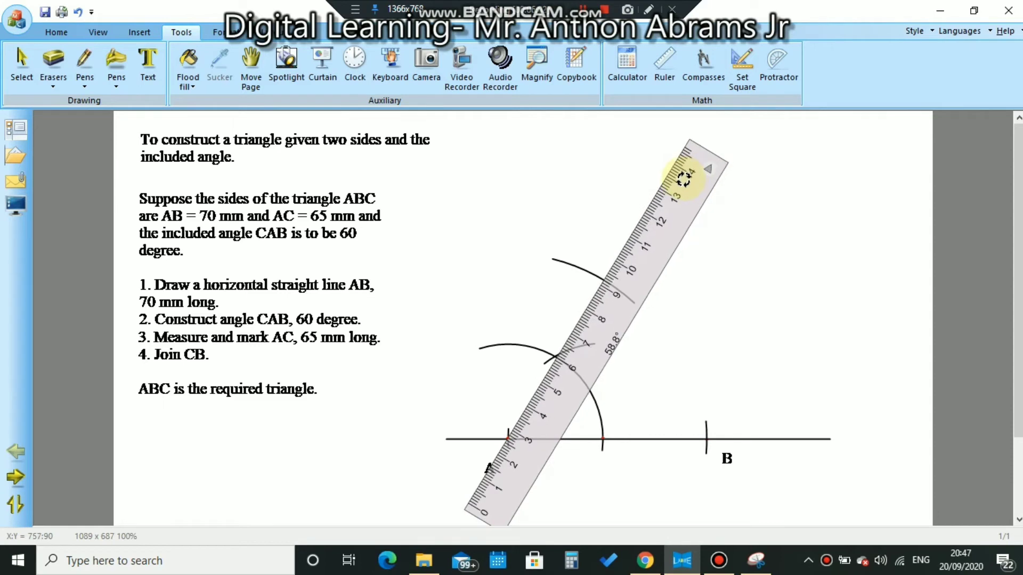
drag(494, 501, 498, 503)
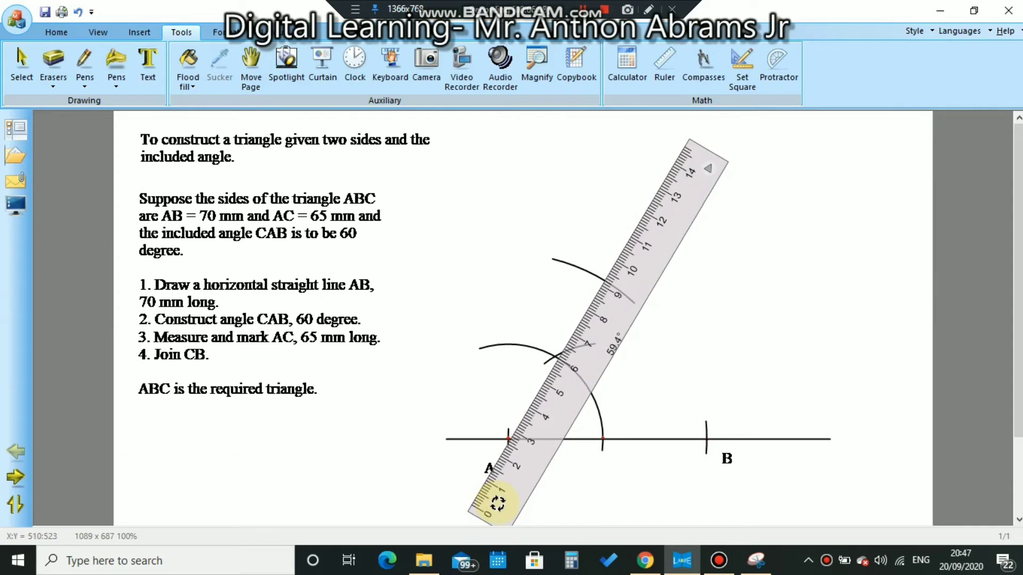
drag(690, 168, 679, 167)
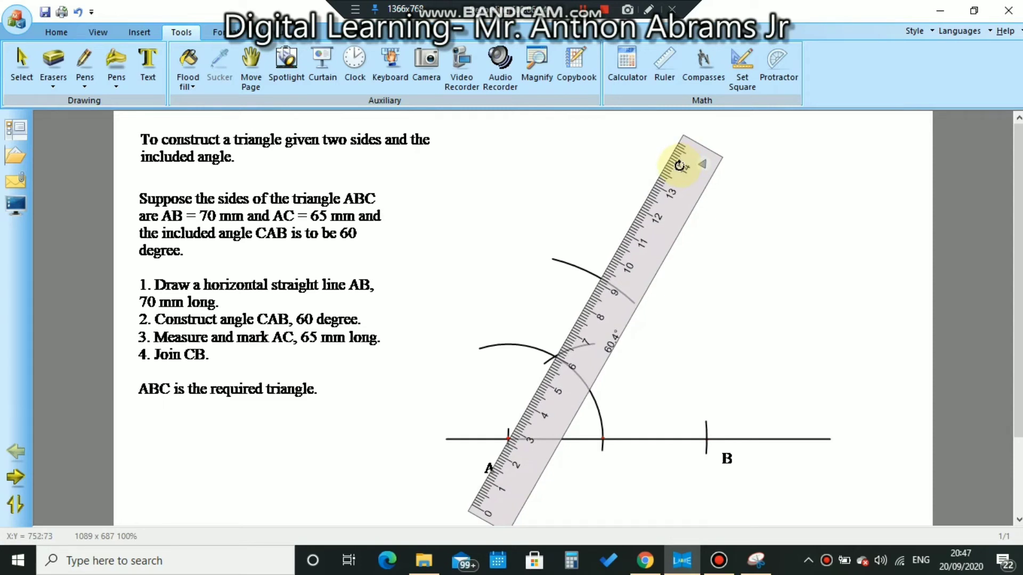
Draw line AC from A along the ruler through the crossing arcs up to the 65 mm arc.
click(84, 87)
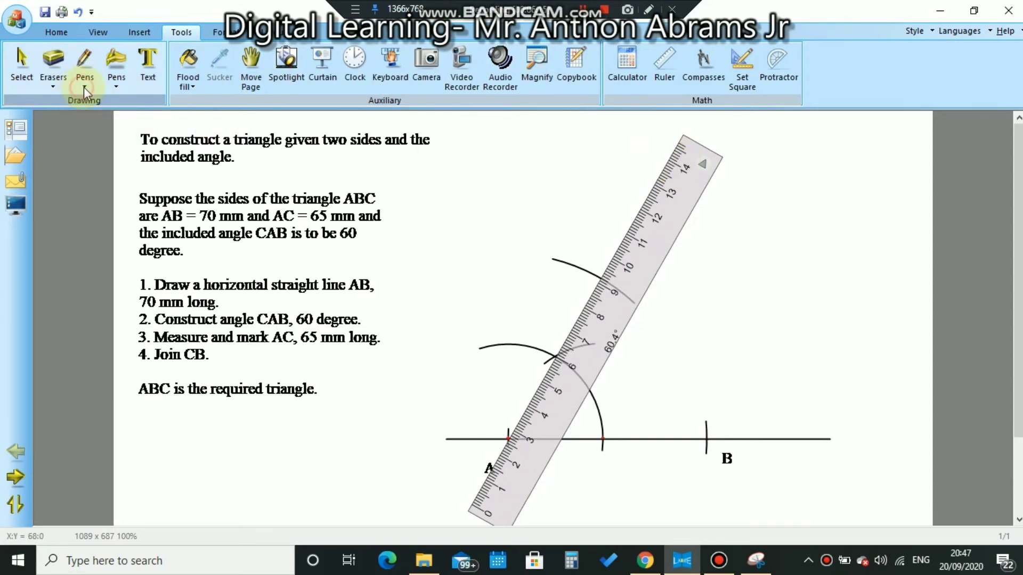
click(85, 102)
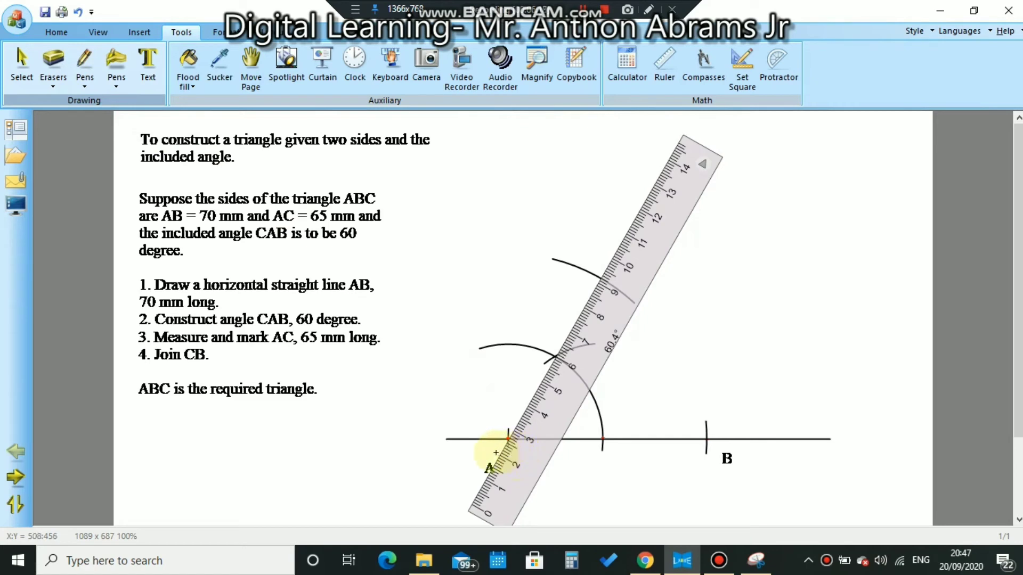
drag(505, 444, 628, 276)
drag(584, 391, 836, 344)
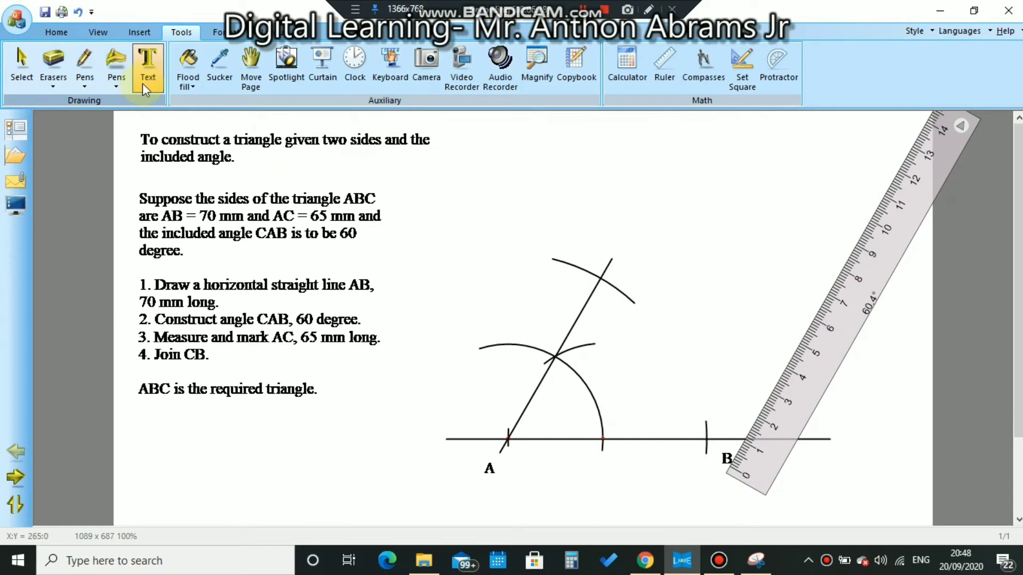
Type C in a text box where the 60° line cuts the 65 mm arc.
drag(581, 244, 615, 257)
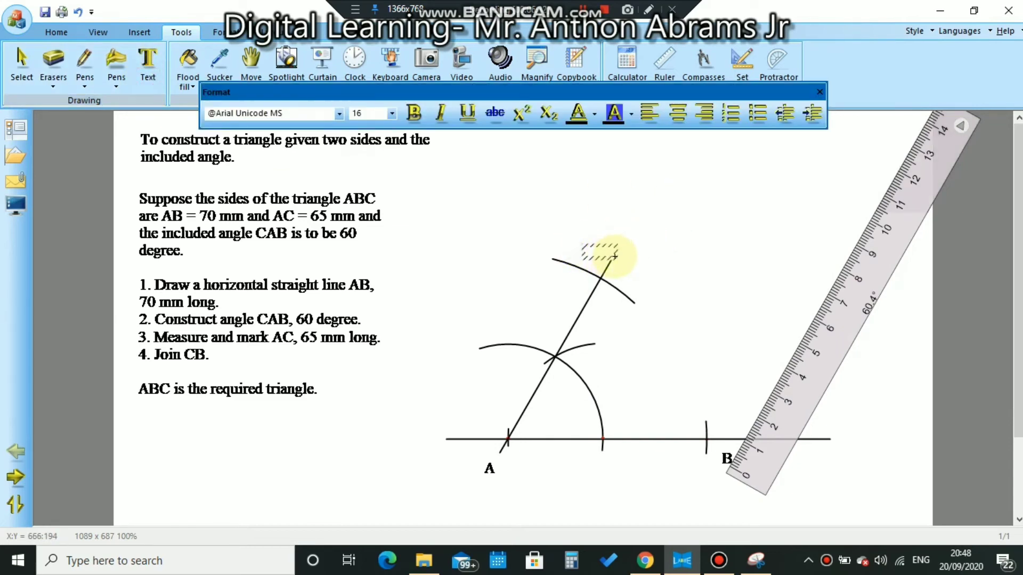
text(C)
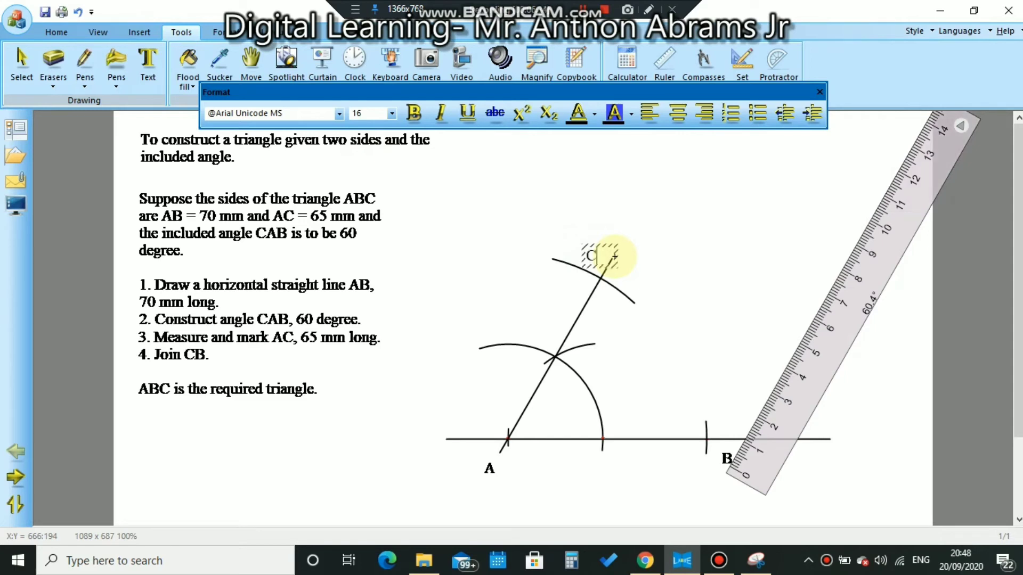
click(108, 87)
click(84, 85)
click(243, 99)
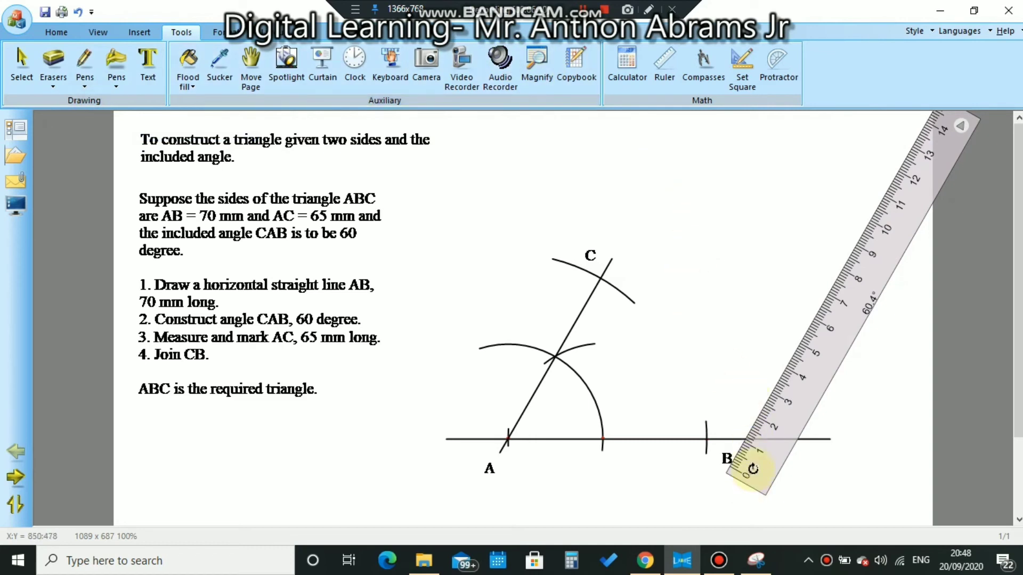
Rotate the ruler so its edge runs through both B and C.
drag(752, 468, 525, 170)
drag(845, 144, 772, 151)
drag(781, 194, 665, 460)
drag(374, 213, 544, 265)
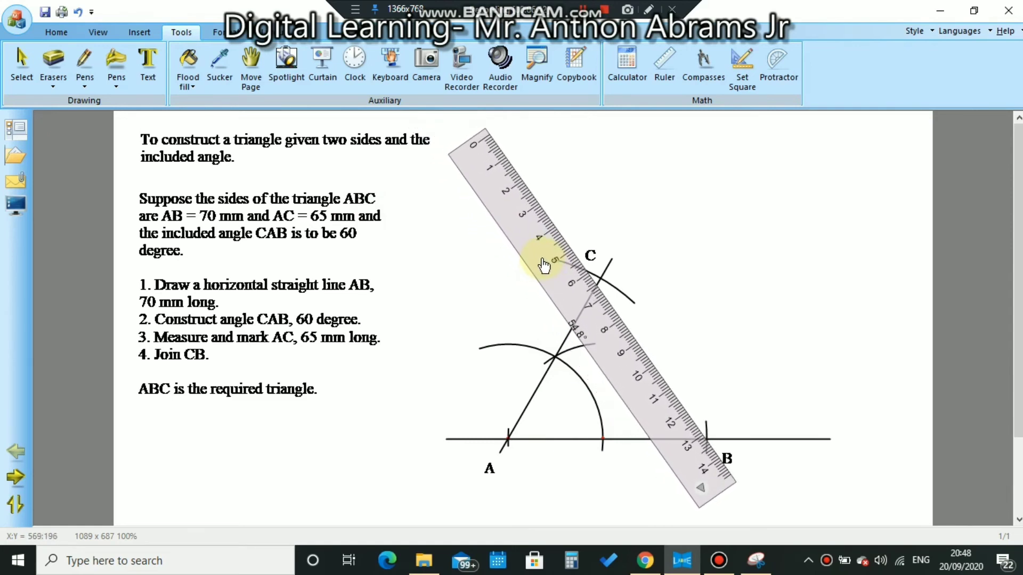
drag(495, 183, 525, 222)
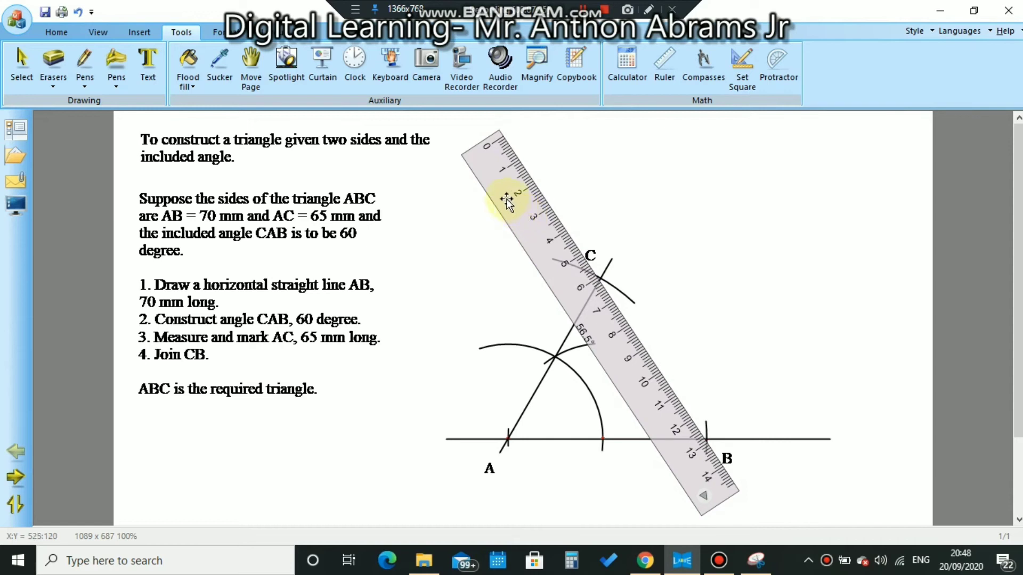
drag(500, 168, 497, 166)
Draw side CB along the ruler edge, then move the ruler above the triangle.
click(83, 80)
click(218, 51)
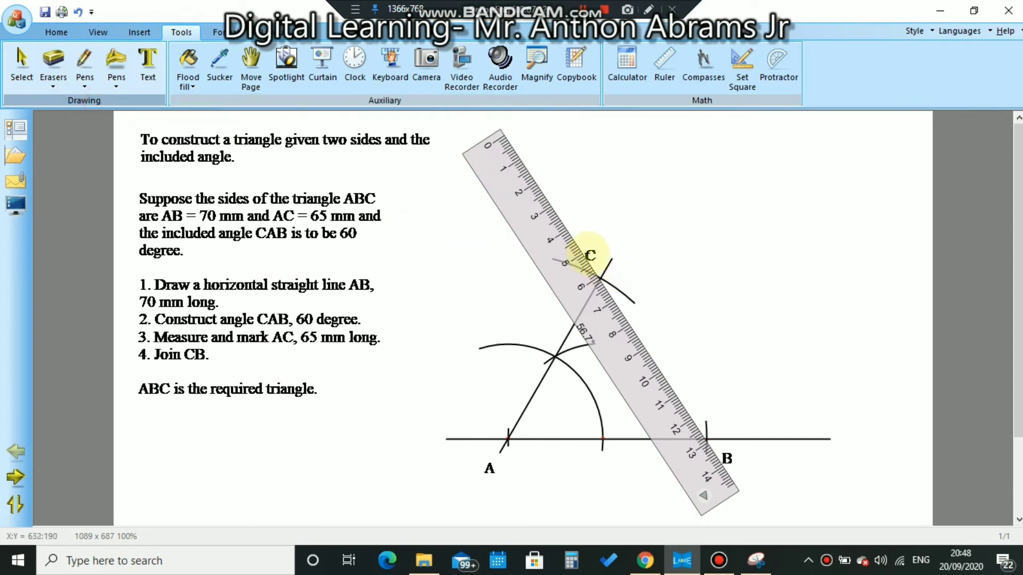
drag(594, 266, 708, 433)
drag(632, 360, 769, 192)
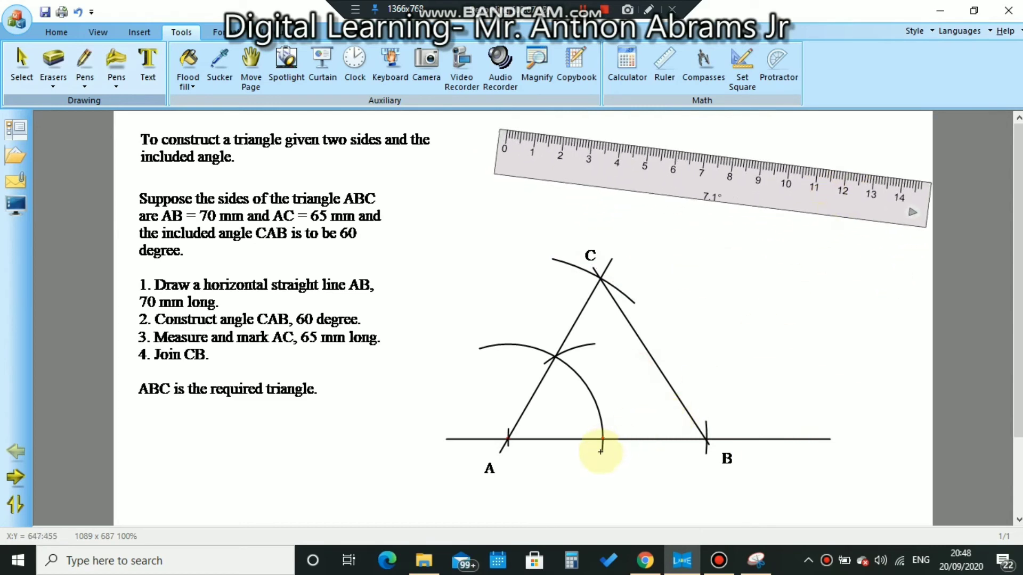
Level the ruler above the triangle, then label side AB 70 mm and side AC 65 mm.
drag(866, 192, 865, 160)
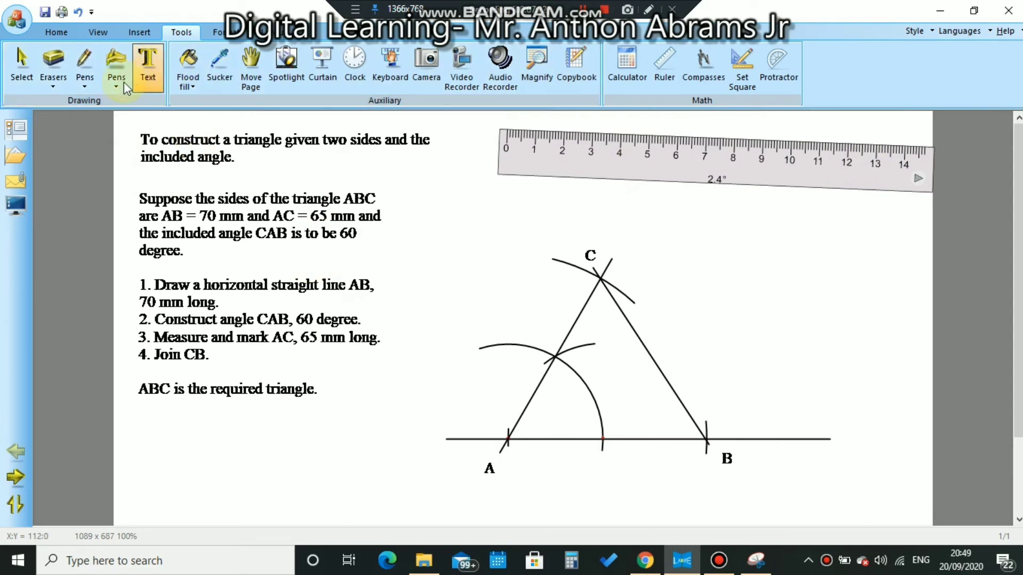
click(144, 85)
drag(572, 457, 648, 479)
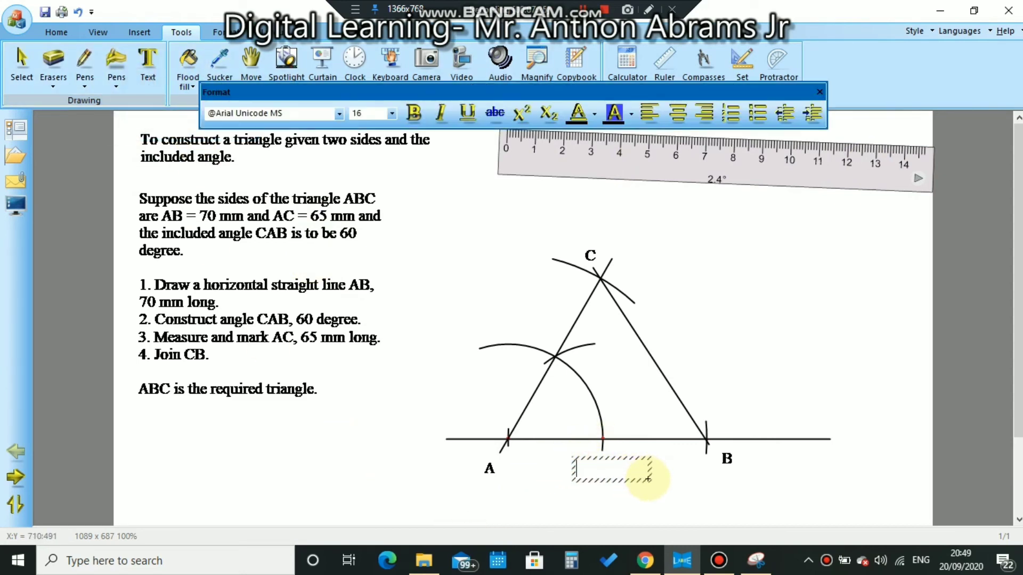
text(70)
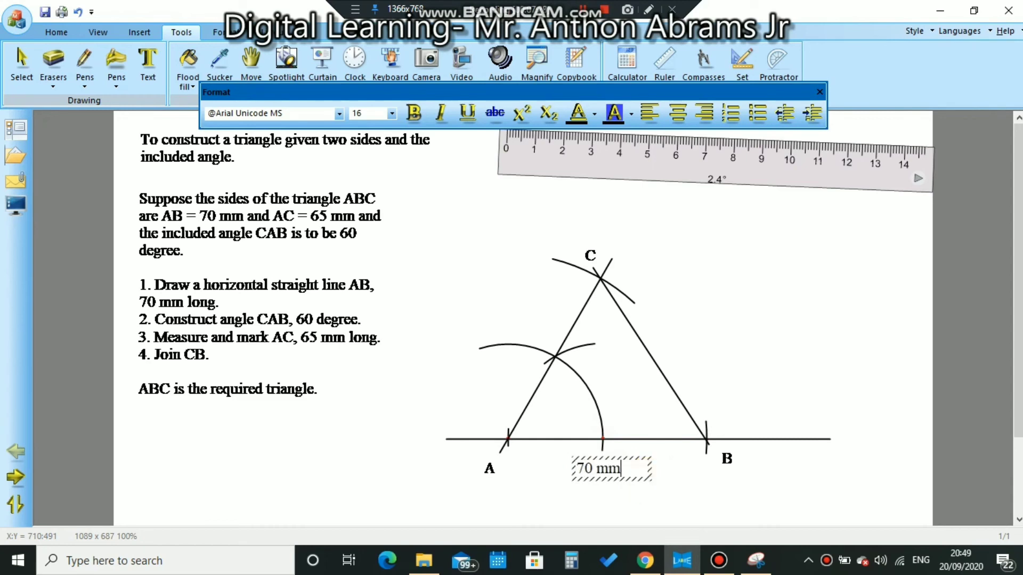
drag(511, 305, 558, 323)
text(65 mm)
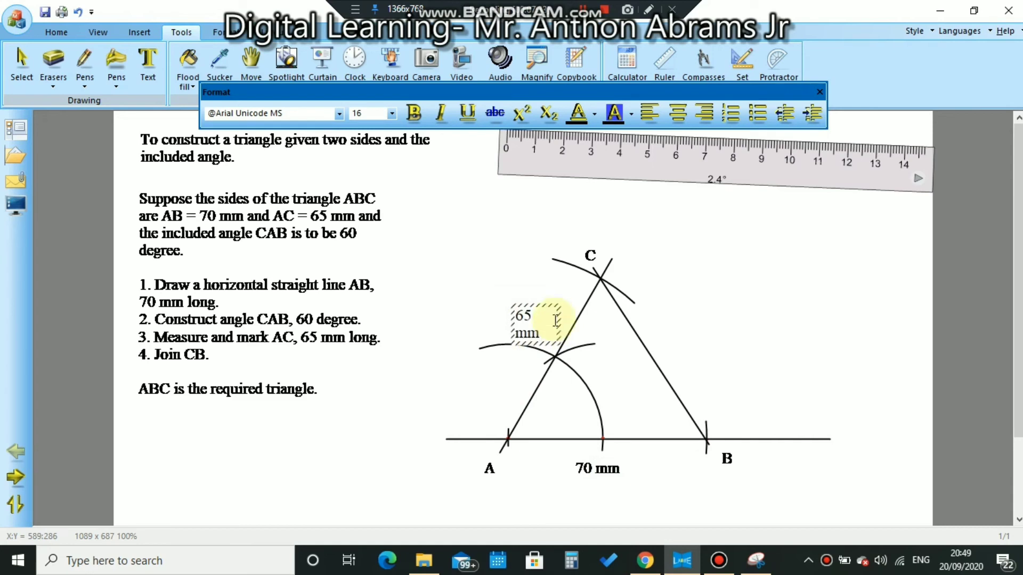
Add a size-12 '60' degree label inside angle A.
drag(534, 402, 589, 423)
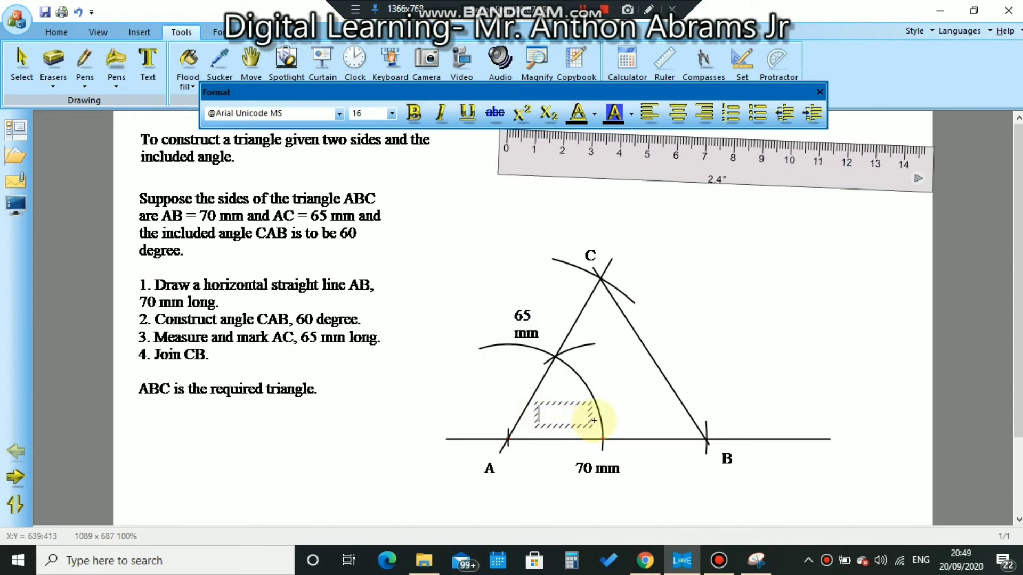
click(391, 113)
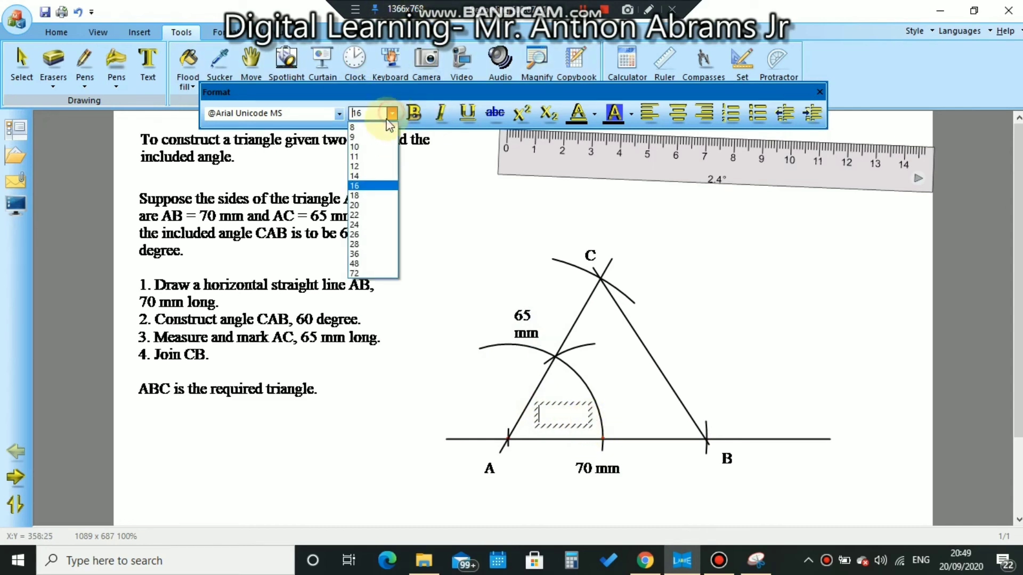
click(358, 166)
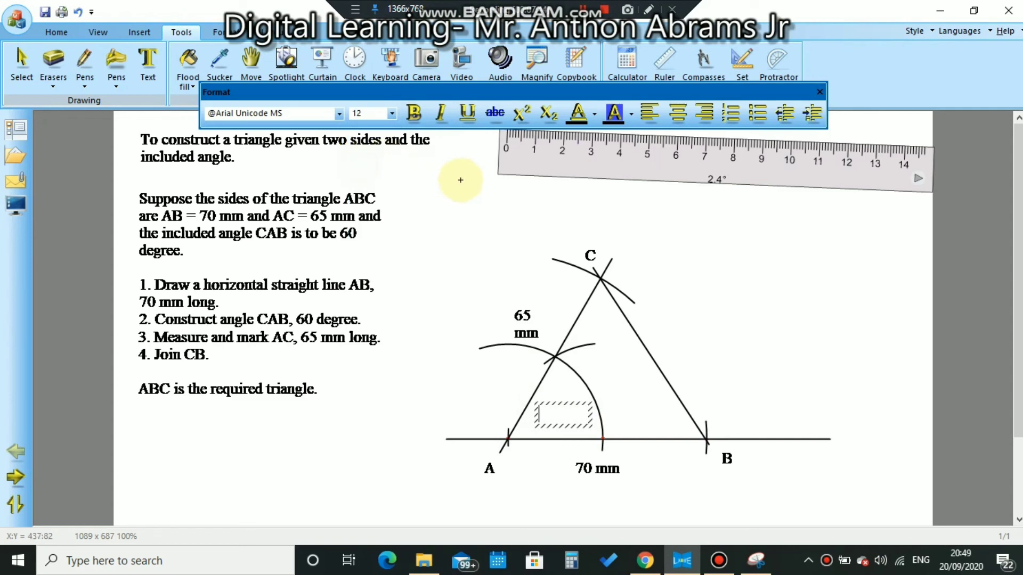
text(60 degree)
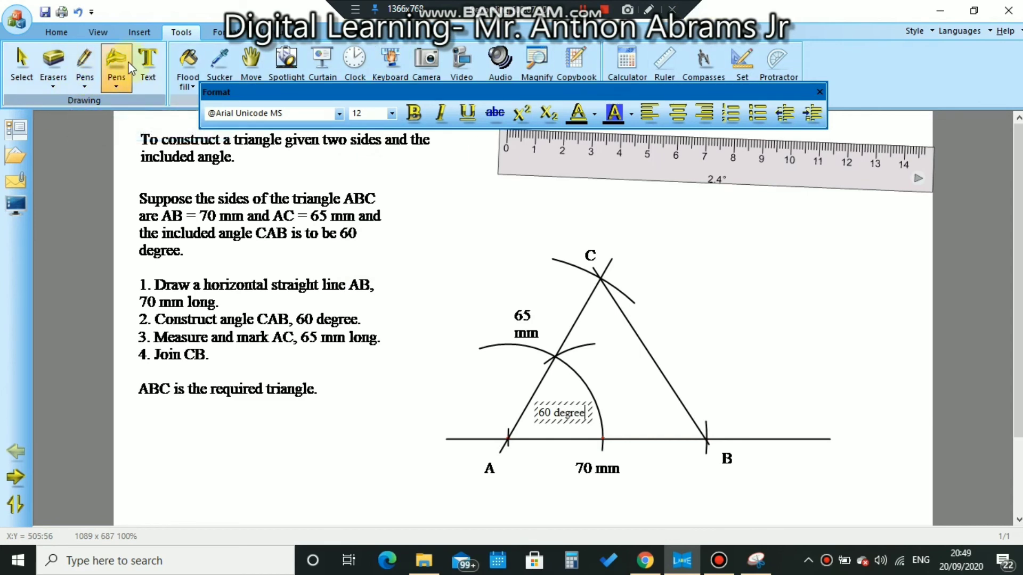
click(79, 85)
Turn the ruler off so it disappears from the page.
click(85, 86)
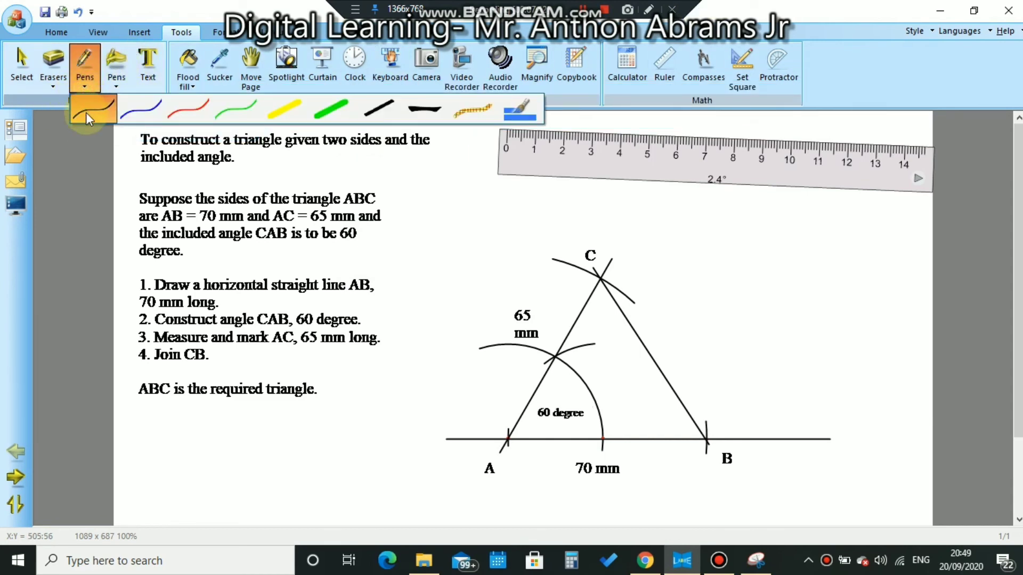
click(85, 113)
click(666, 59)
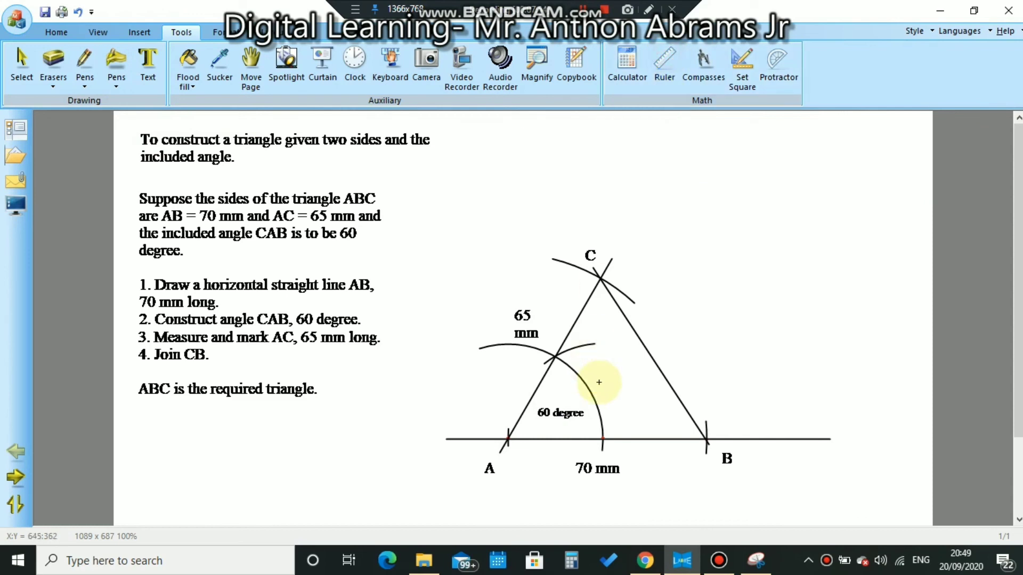